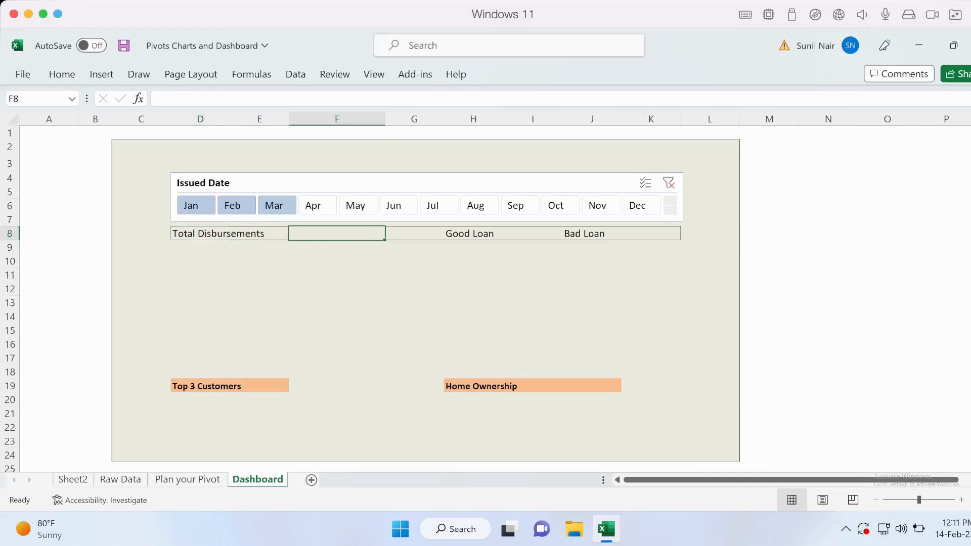
pyautogui.press('Right')
pyautogui.press('Right')
pyautogui.press('Right')
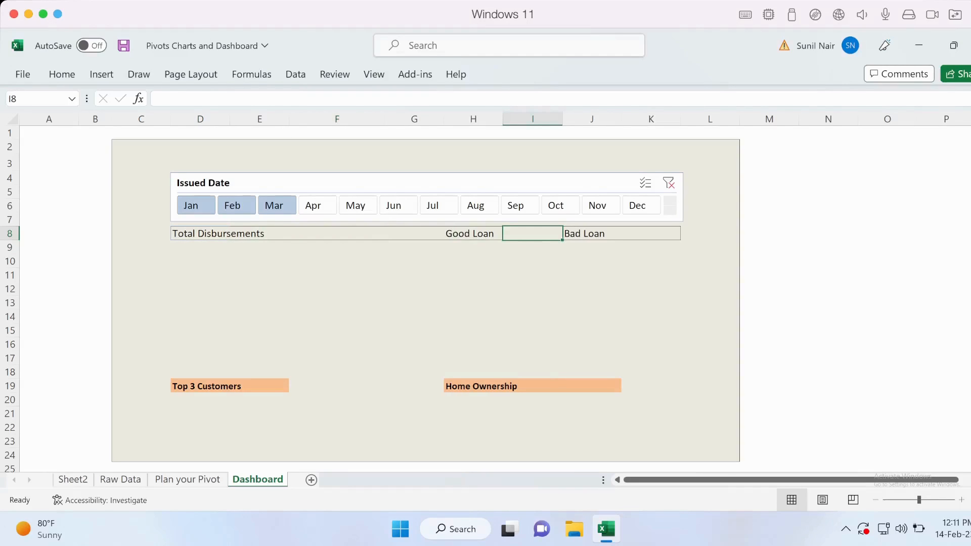
pyautogui.click(337, 233)
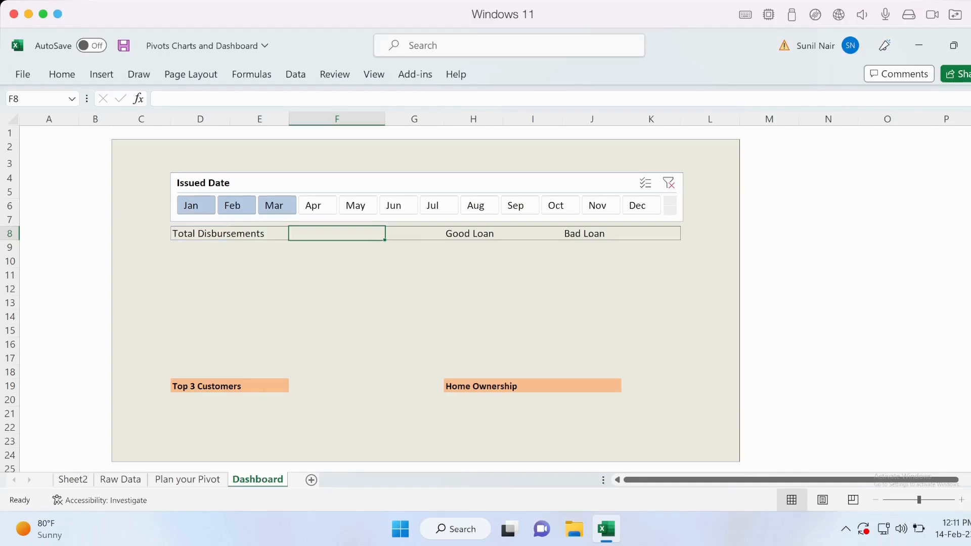
# Step: Rename the worksheet Sheet2, which holds the months pivot table, as Pivots
pyautogui.click(73, 480)
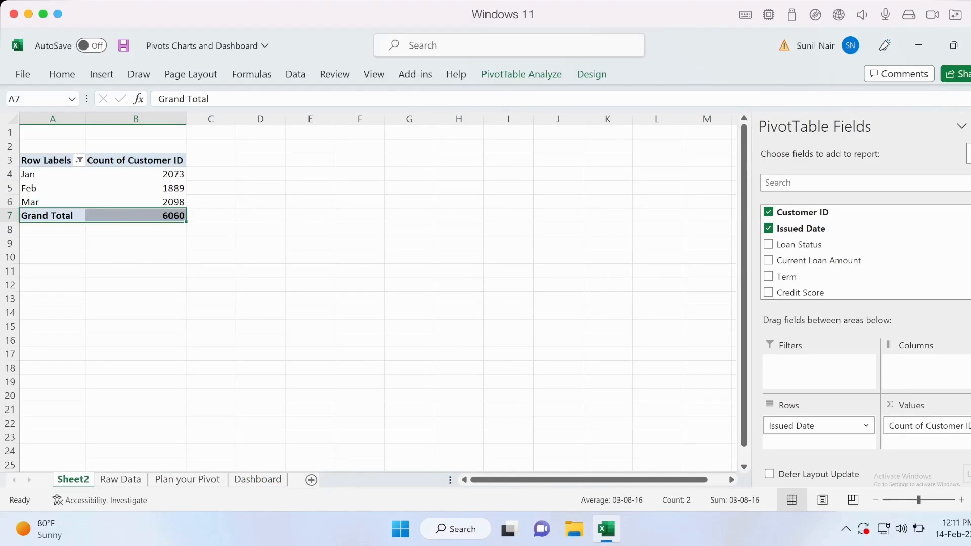
pyautogui.rightClick(73, 479)
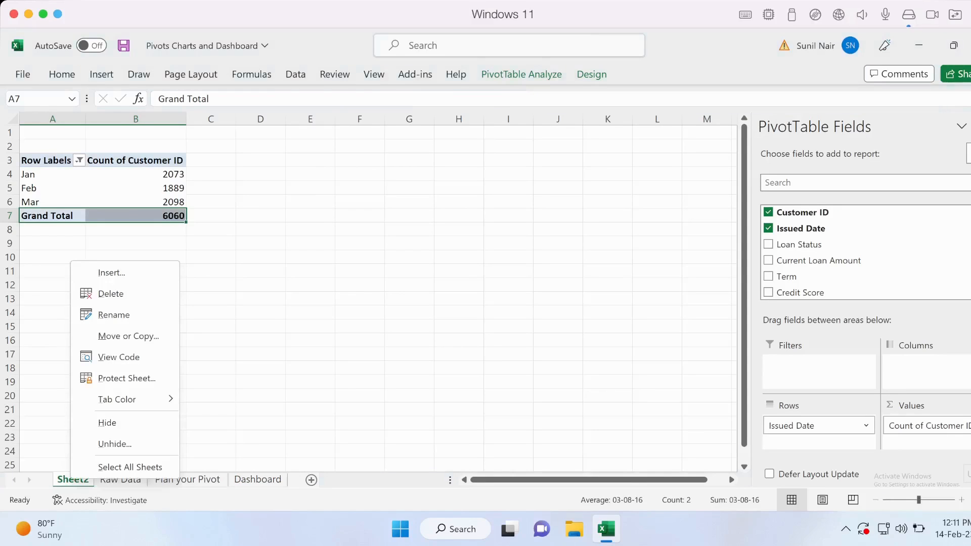
pyautogui.click(114, 314)
pyautogui.write('Pivots')
pyautogui.click(136, 271)
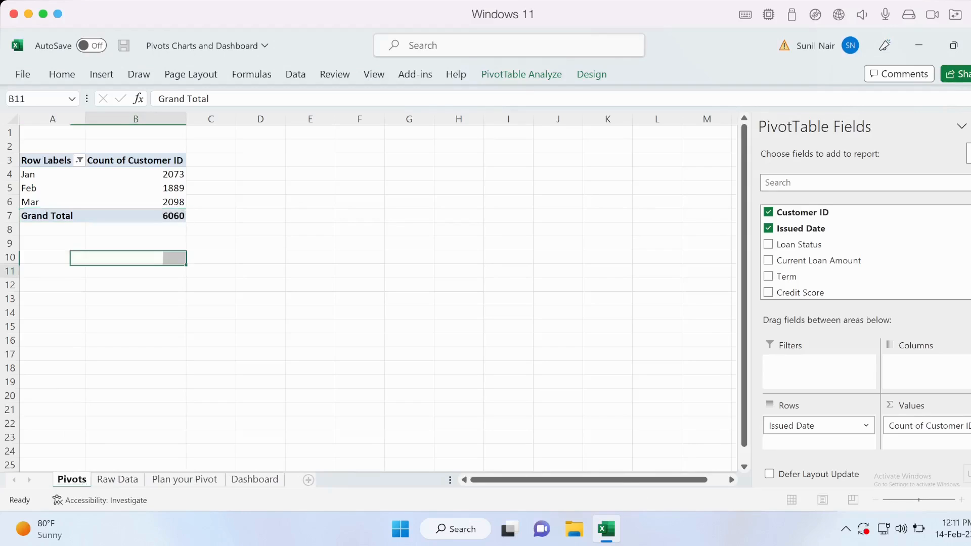
pyautogui.moveTo(52, 202); pyautogui.dragTo(53, 175)
pyautogui.click(22, 188)
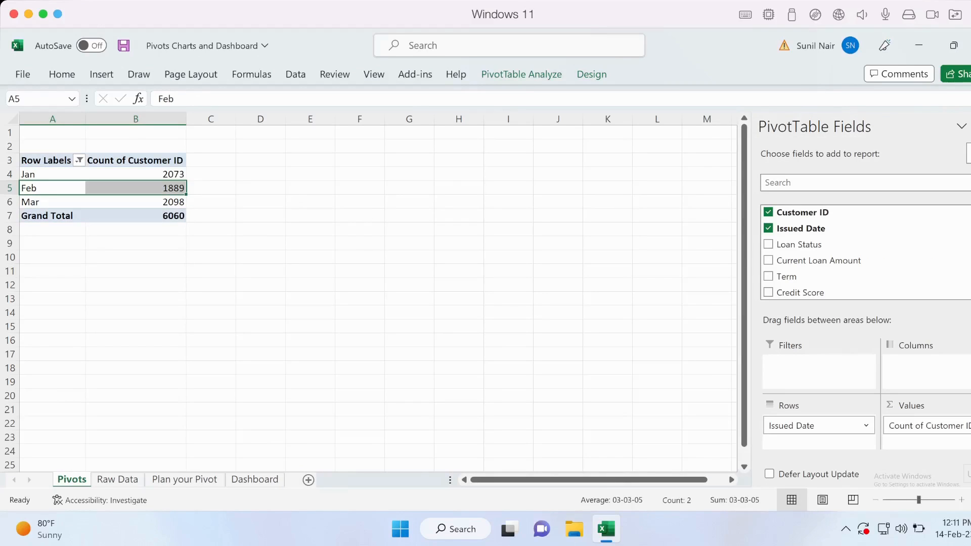
pyautogui.click(23, 174)
pyautogui.click(44, 160)
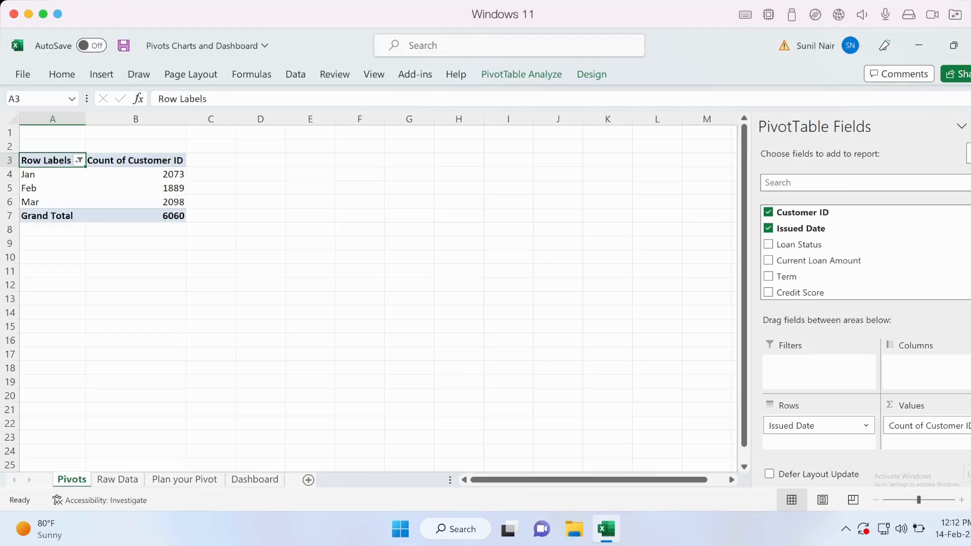
# Step: Name the pivot table that counts customers by month pvt_Months
pyautogui.click(41, 187)
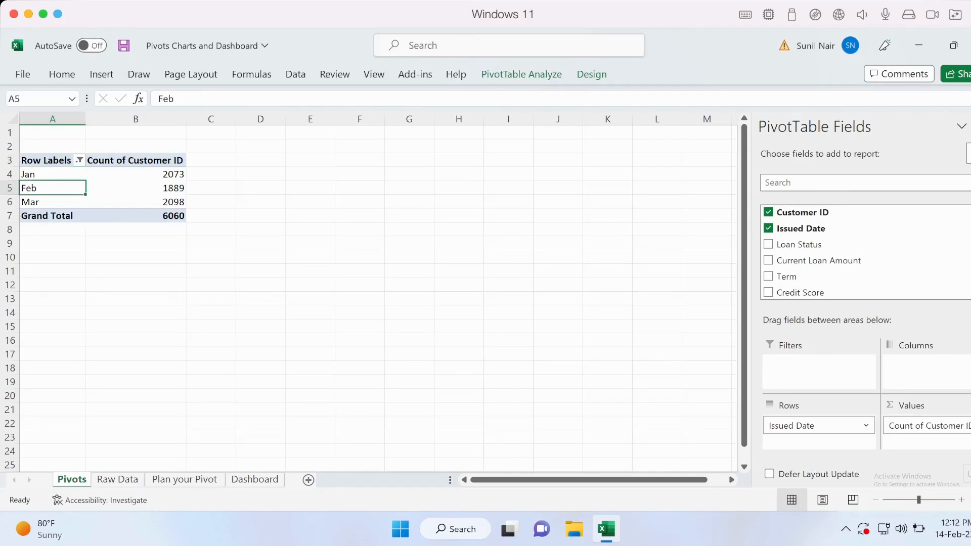
pyautogui.click(522, 74)
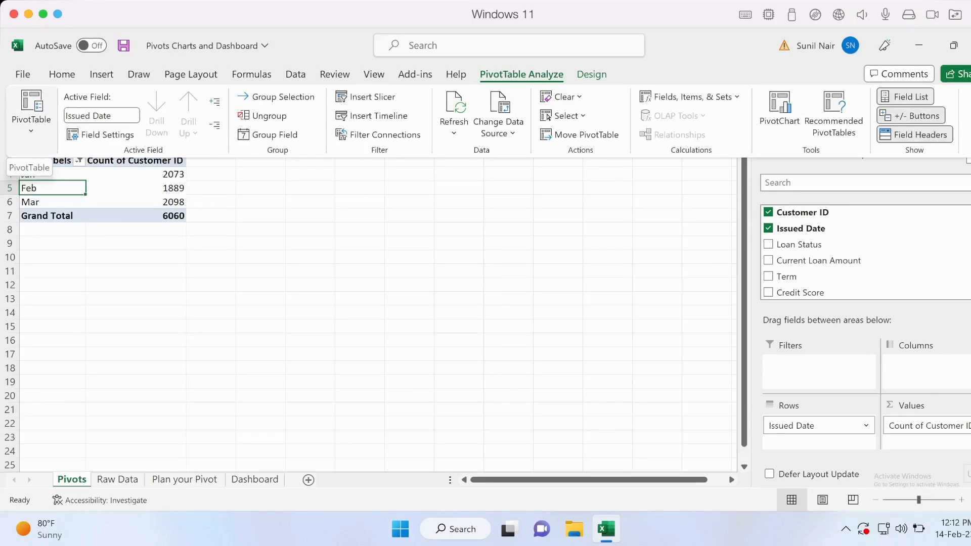
pyautogui.click(31, 114)
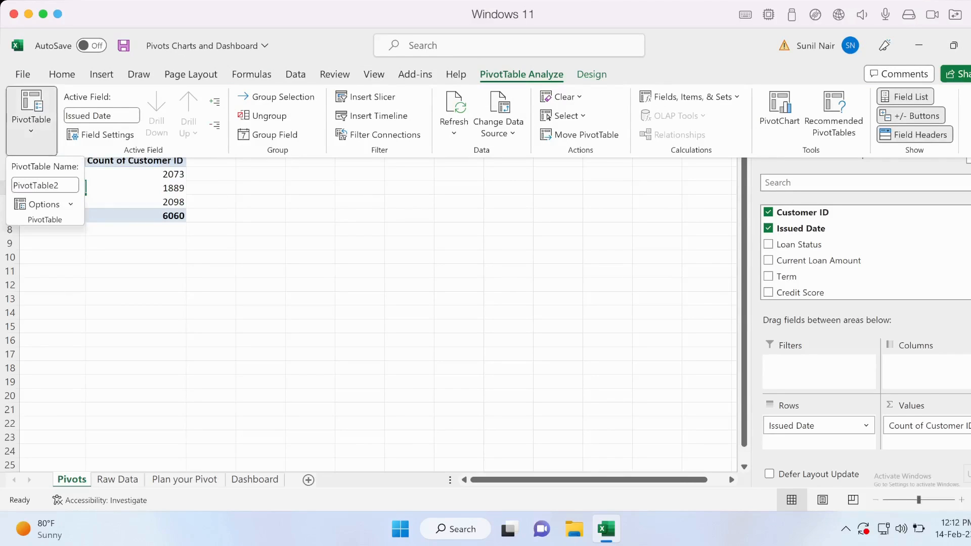
pyautogui.click(54, 185)
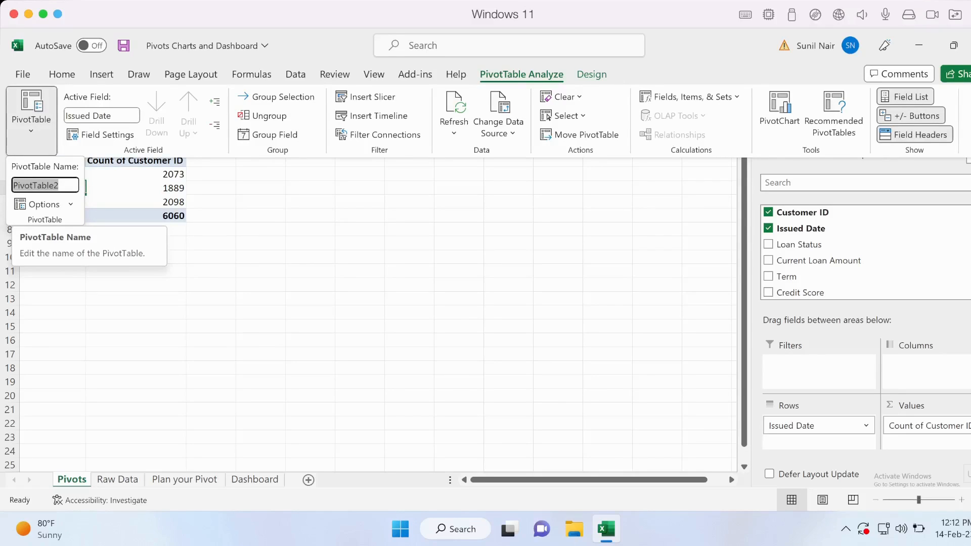
pyautogui.write('pv')
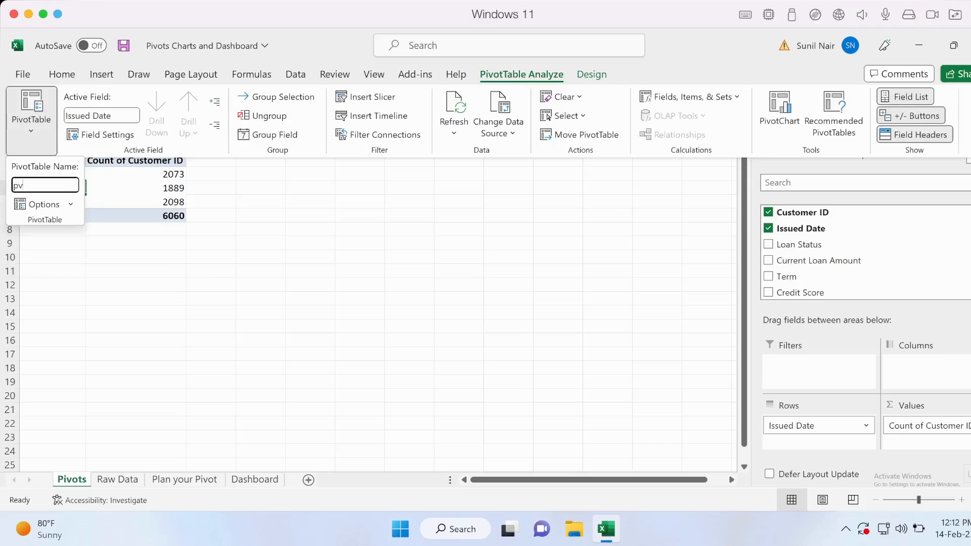
pyautogui.write('t_Months')
pyautogui.press('Return')
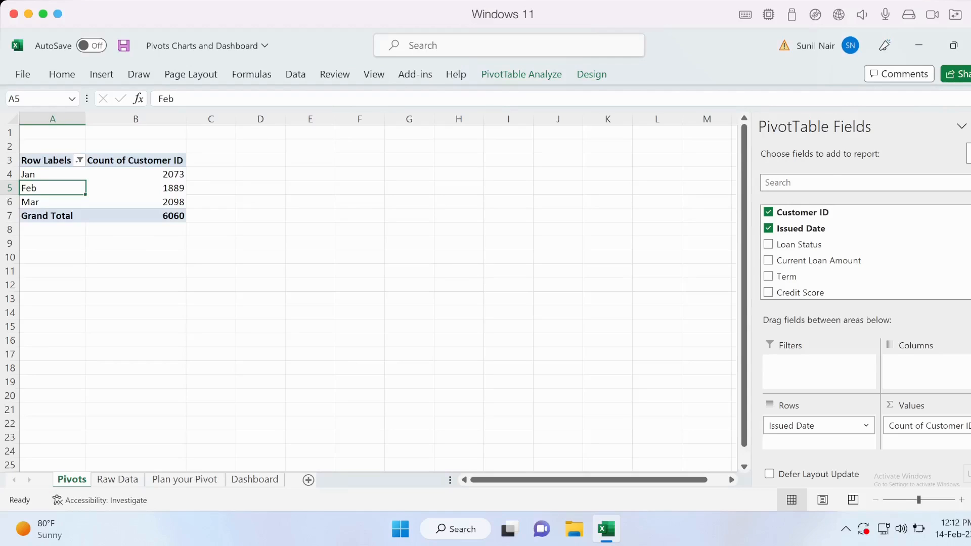
pyautogui.click(135, 271)
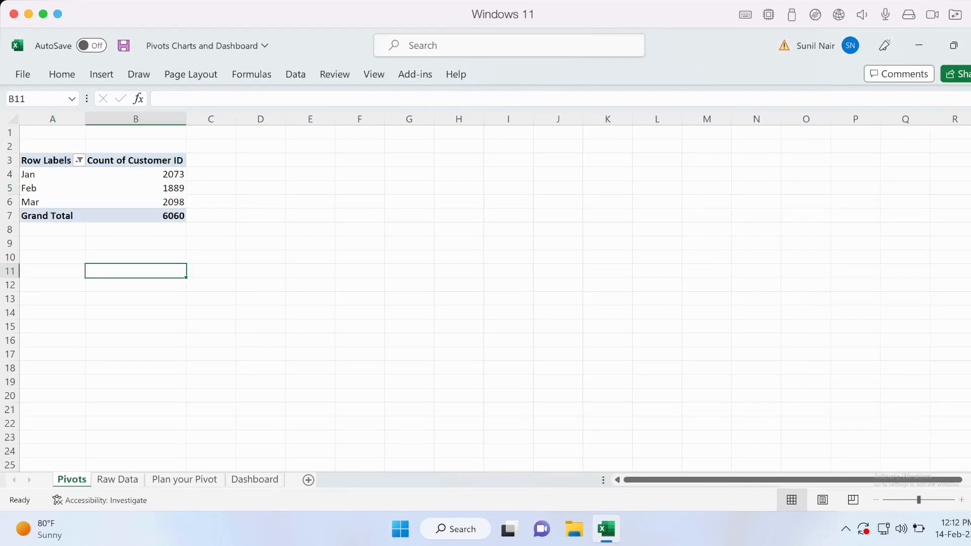
# Step: Copy the whole months pivot table, including its grand total, and paste the duplicate at cell E3 of the Pivots sheet
pyautogui.click(52, 188)
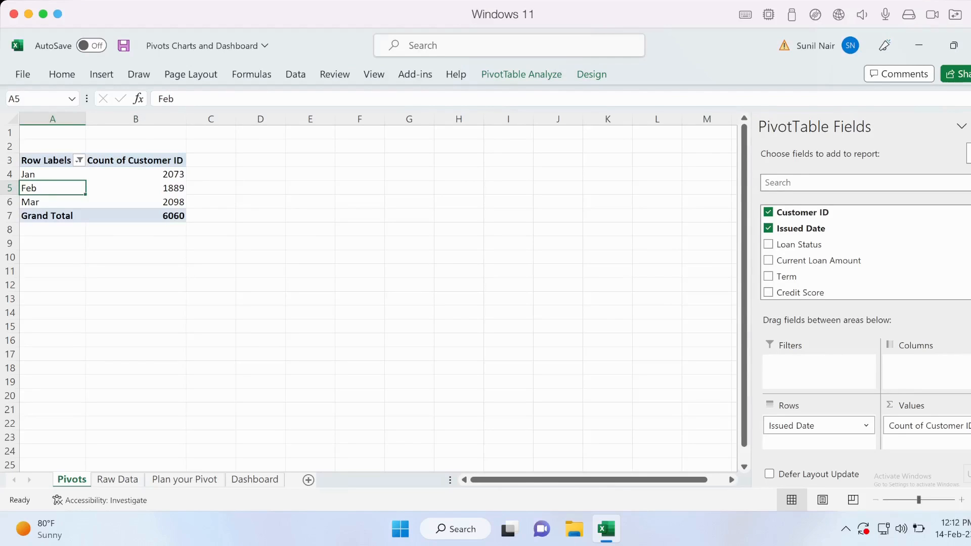
pyautogui.press('Up')
pyautogui.press('Up')
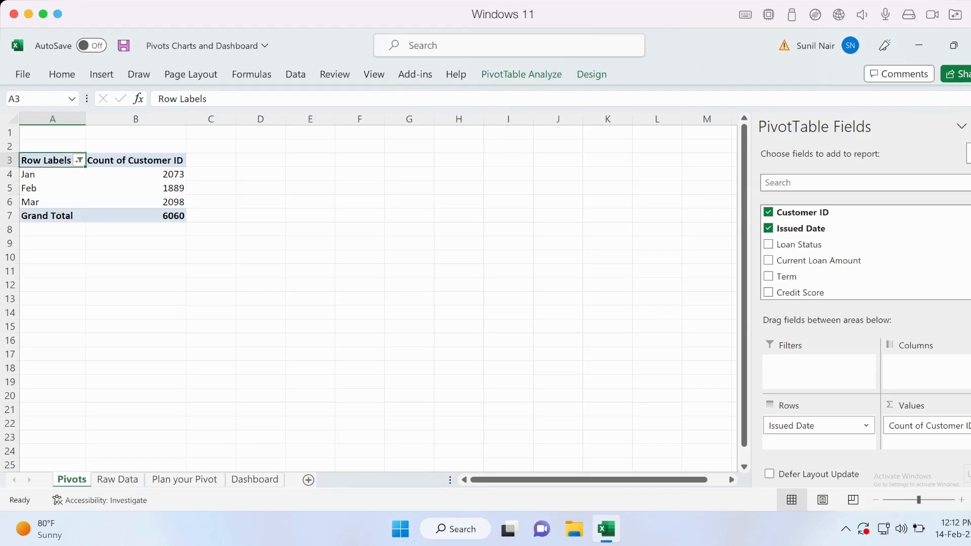
pyautogui.hotkey('shift', 'Down')
pyautogui.hotkey('shift', 'Down')
pyautogui.hotkey('shift', 'Down')
pyautogui.hotkey('shift', 'Right')
pyautogui.hotkey('shift', 'Down')
pyautogui.hotkey('ctrl', 'c')
pyautogui.press('Right')
pyautogui.press('Right')
pyautogui.press('Right')
pyautogui.press('Right')
pyautogui.press('Right')
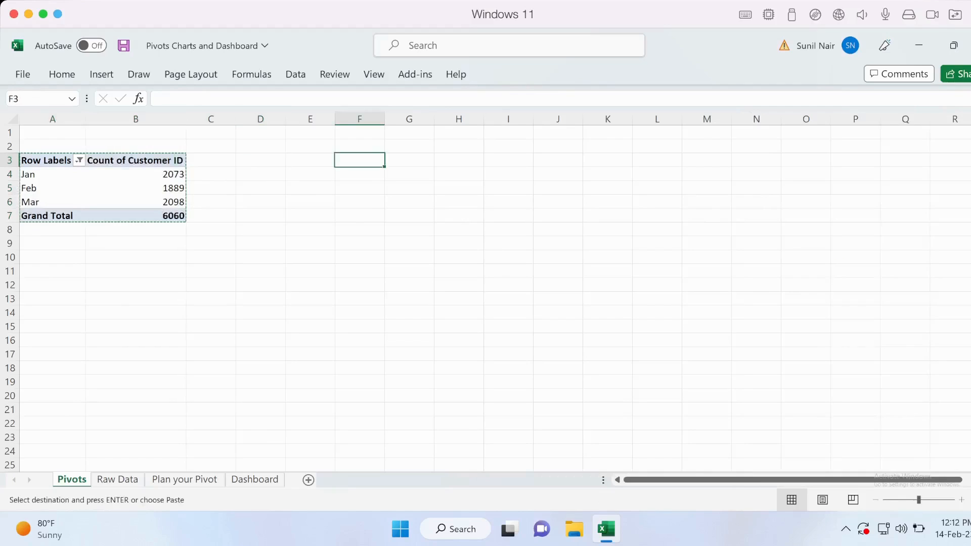
pyautogui.press('Left')
pyautogui.hotkey('ctrl', 'v')
pyautogui.press('Right')
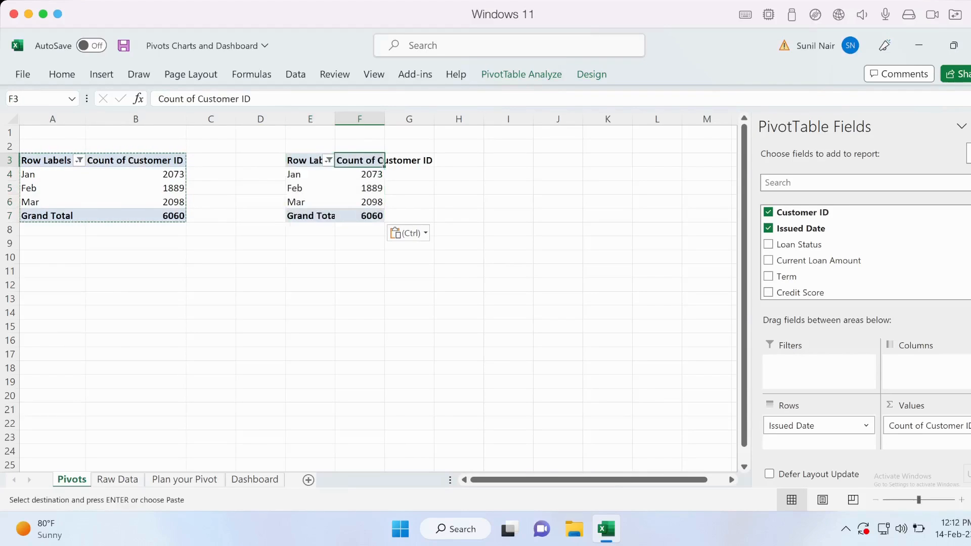
pyautogui.press('Left')
pyautogui.press('Left')
pyautogui.press('Left')
pyautogui.press('Right')
pyautogui.press('Right')
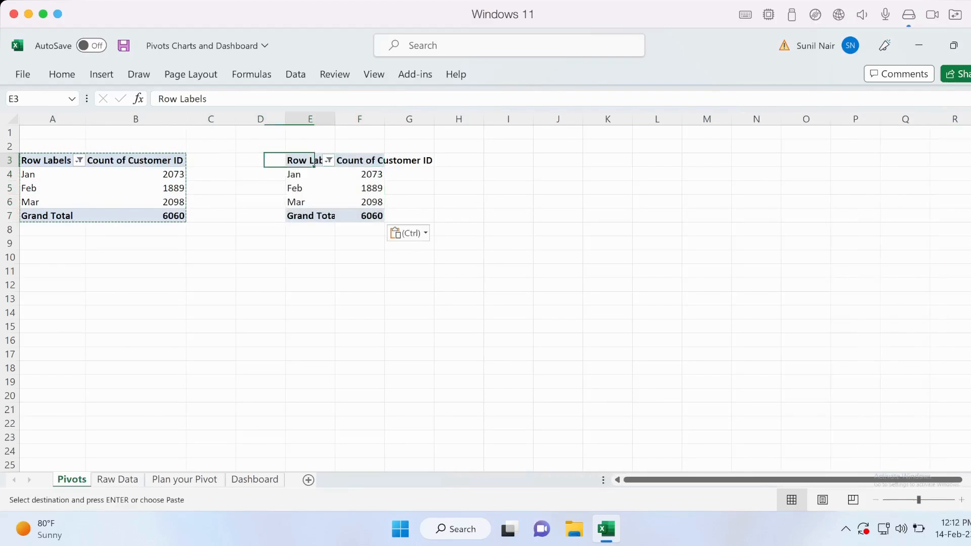
pyautogui.press('Down')
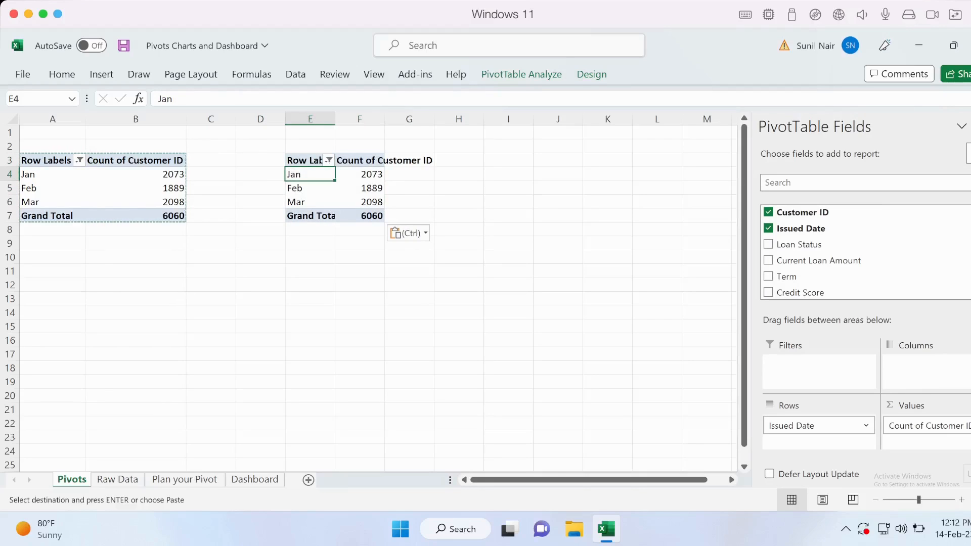
# Step: Check the loan labels on the Dashboard sheet and replace Issued Date with Loan Status in the rows of the copied pivot table
pyautogui.click(254, 479)
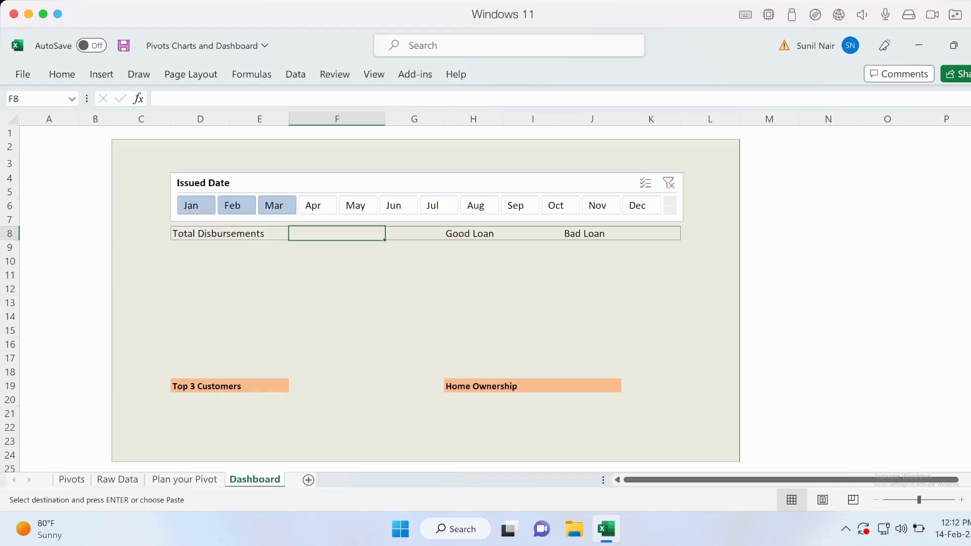
pyautogui.click(71, 480)
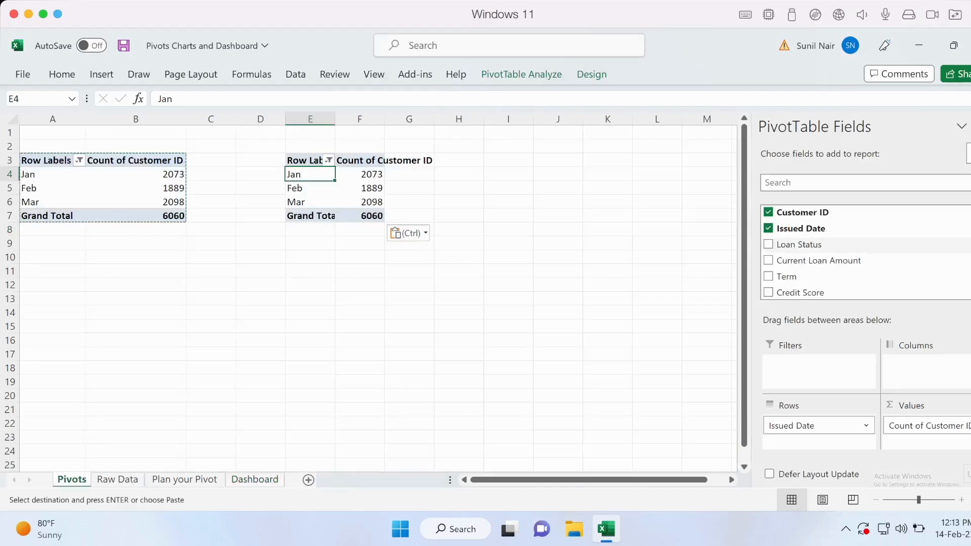
pyautogui.click(768, 228)
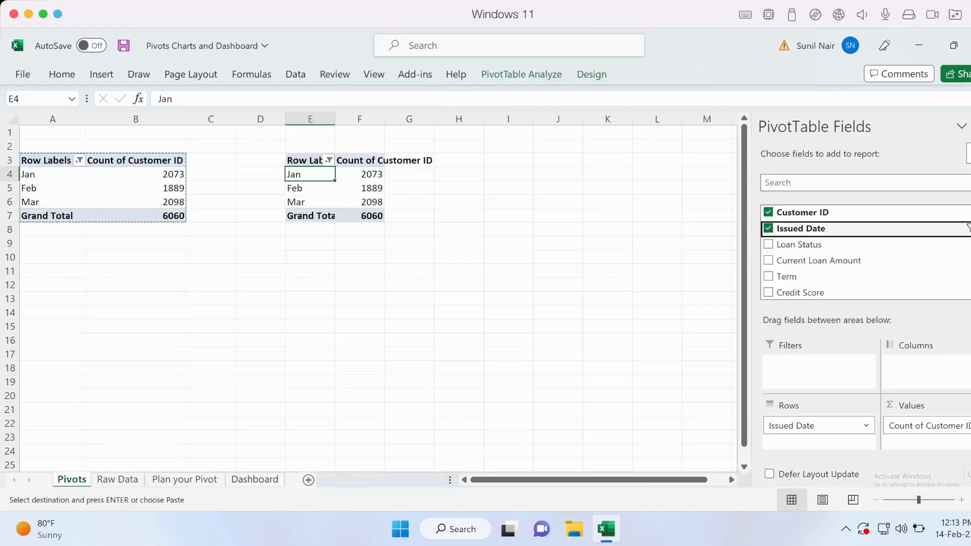
pyautogui.moveTo(798, 245); pyautogui.dragTo(818, 439)
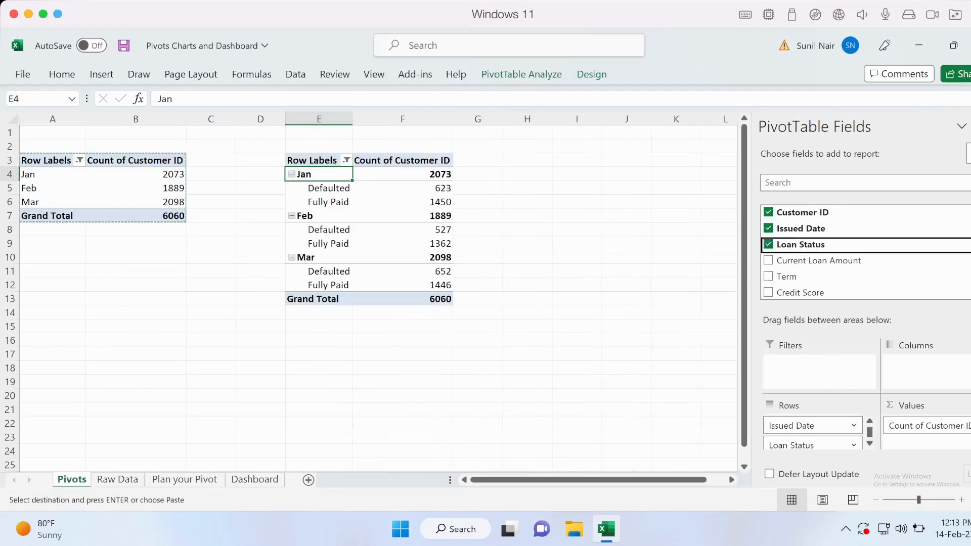
pyautogui.click(809, 425)
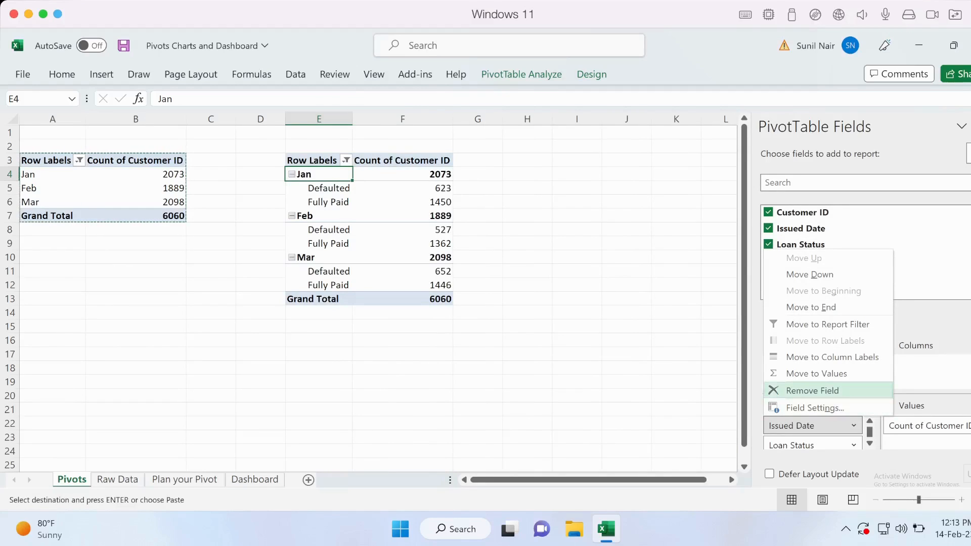
pyautogui.click(812, 391)
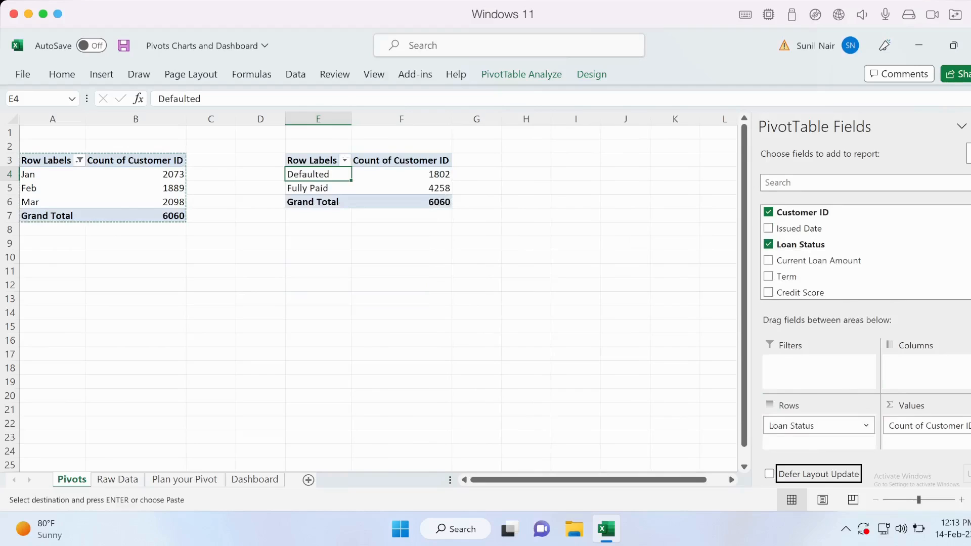
# Step: Review the Defaulted and Fully Paid customer counts in the loan status pivot table
pyautogui.click(392, 186)
pyautogui.click(393, 175)
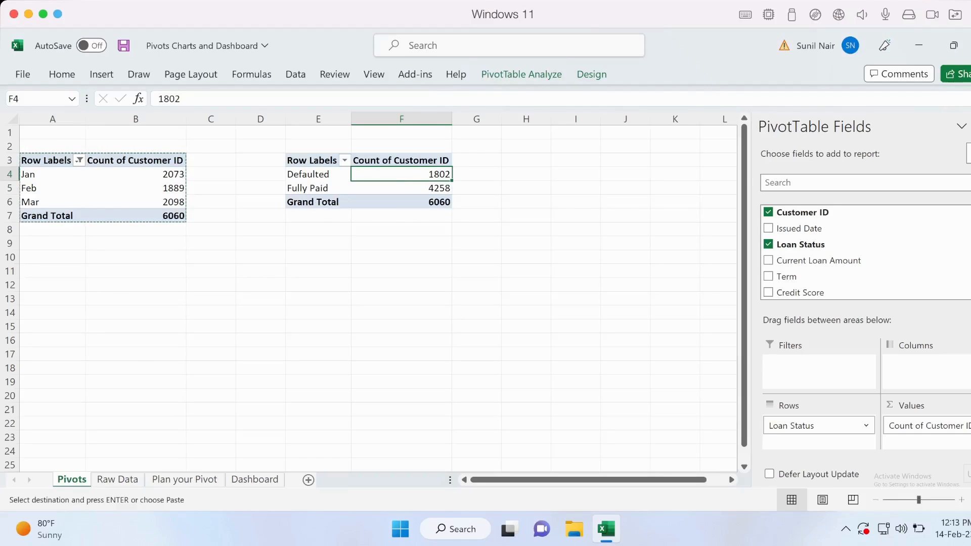
pyautogui.moveTo(318, 188); pyautogui.dragTo(319, 175)
pyautogui.click(394, 188)
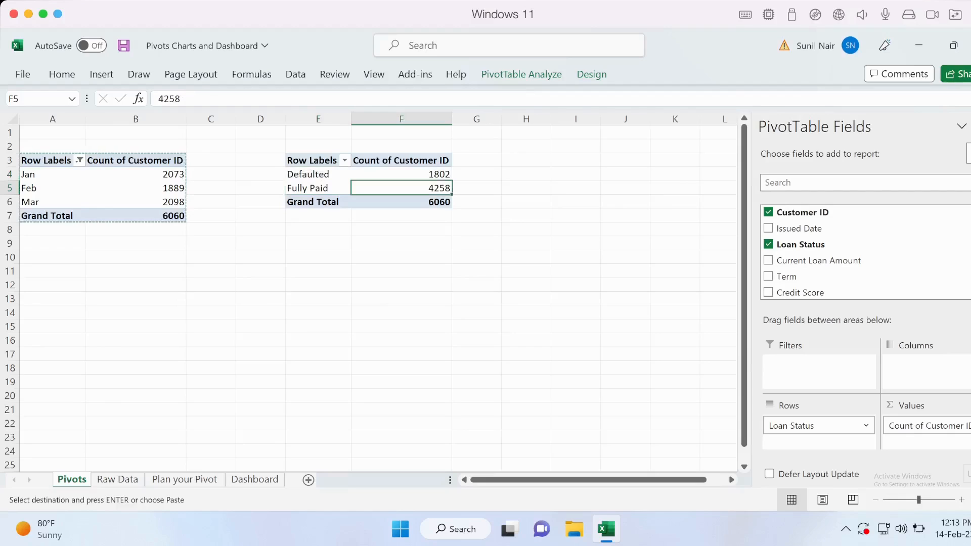
pyautogui.press('Left')
pyautogui.press('Left')
pyautogui.press('Left')
pyautogui.press('Left')
pyautogui.press('Left')
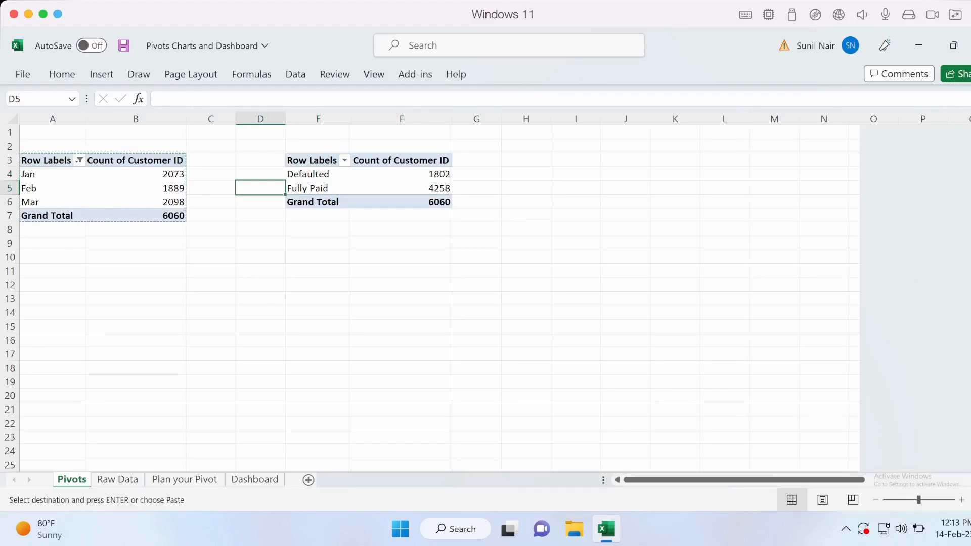
pyautogui.press('Right')
pyautogui.press('Right')
pyautogui.press('Right')
pyautogui.press('Right')
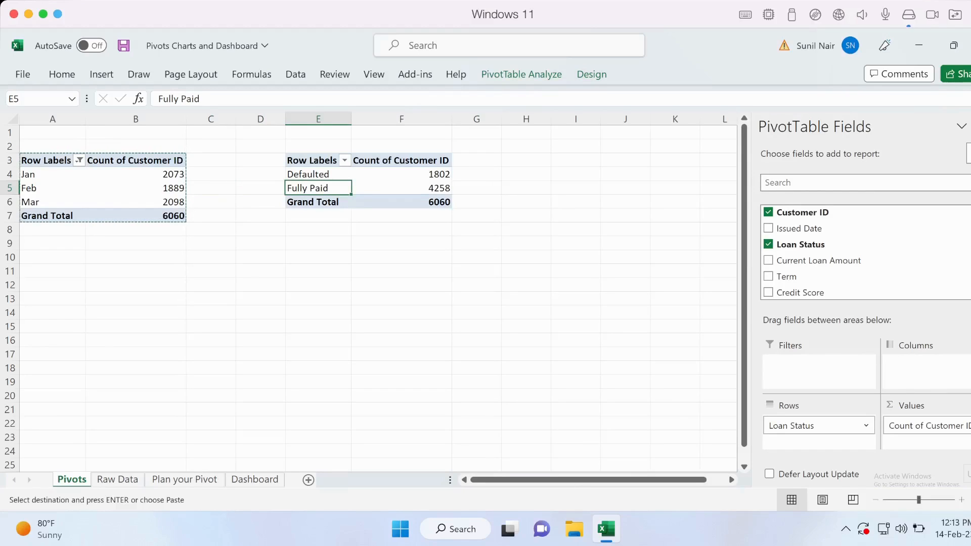
# Step: Select all items in the Issued Date filter of the months pivot table and inspect the customer counts by loan status
pyautogui.click(80, 160)
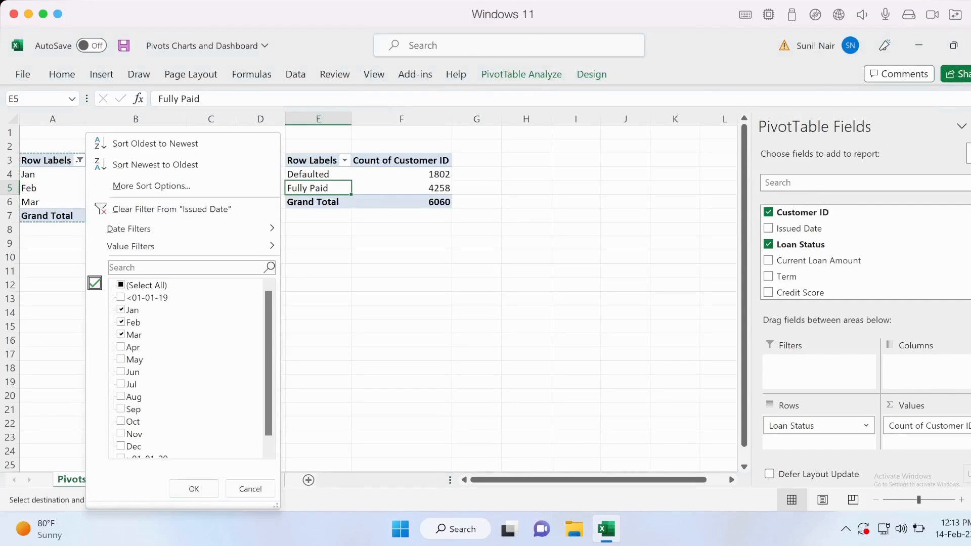
pyautogui.click(121, 285)
pyautogui.click(194, 489)
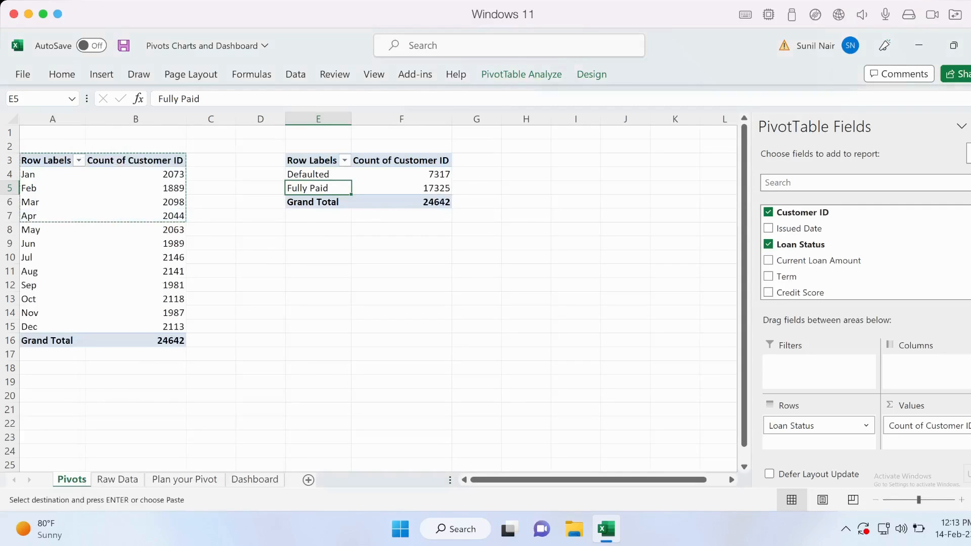
pyautogui.click(375, 174)
pyautogui.click(318, 174)
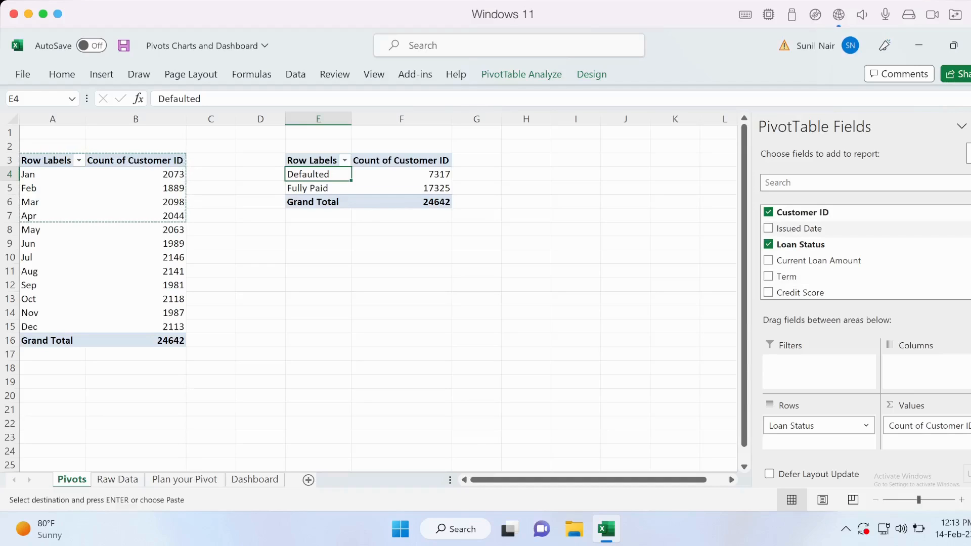
pyautogui.click(404, 188)
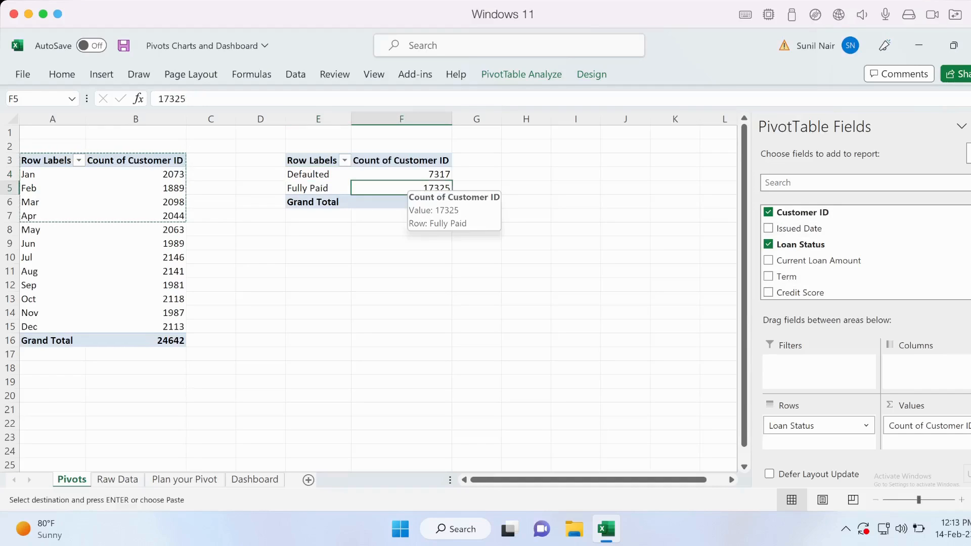
pyautogui.click(404, 202)
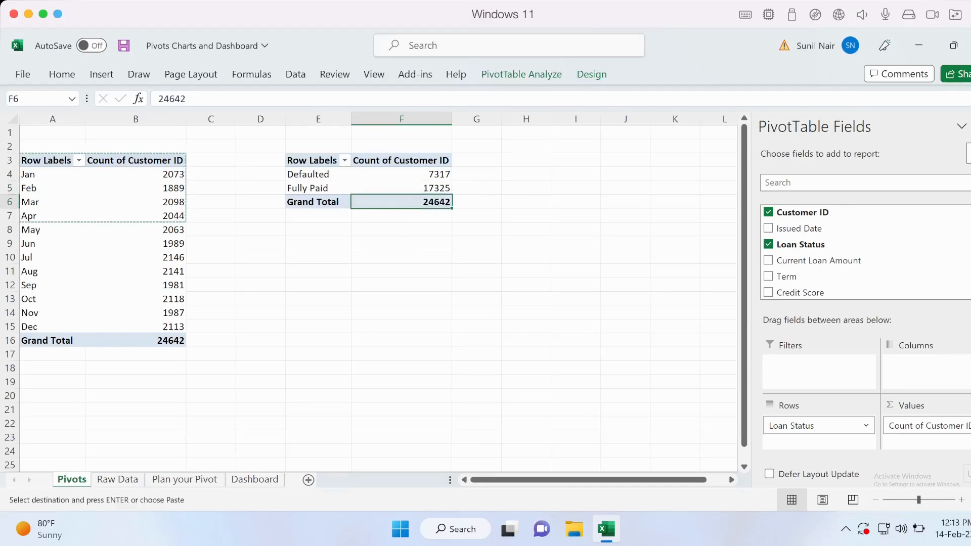
# Step: Add Current Loan Amount as a summed value to the loan status pivot table on the Pivots sheet
pyautogui.click(450, 174)
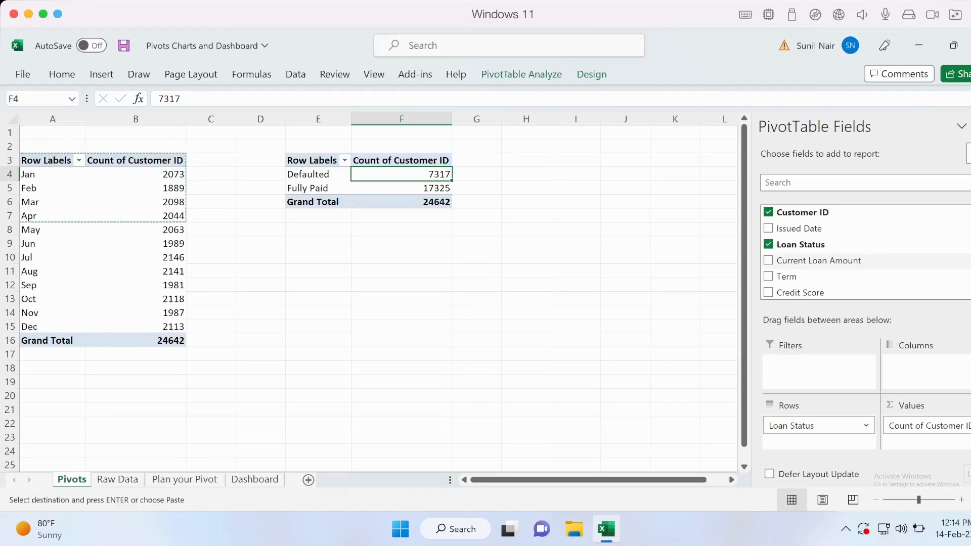
pyautogui.moveTo(819, 260); pyautogui.dragTo(953, 455)
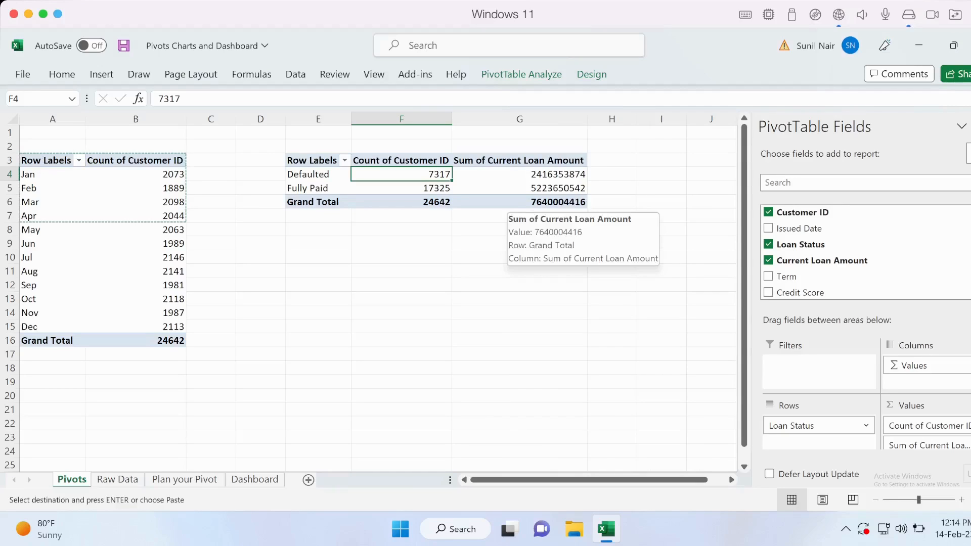
pyautogui.click(507, 202)
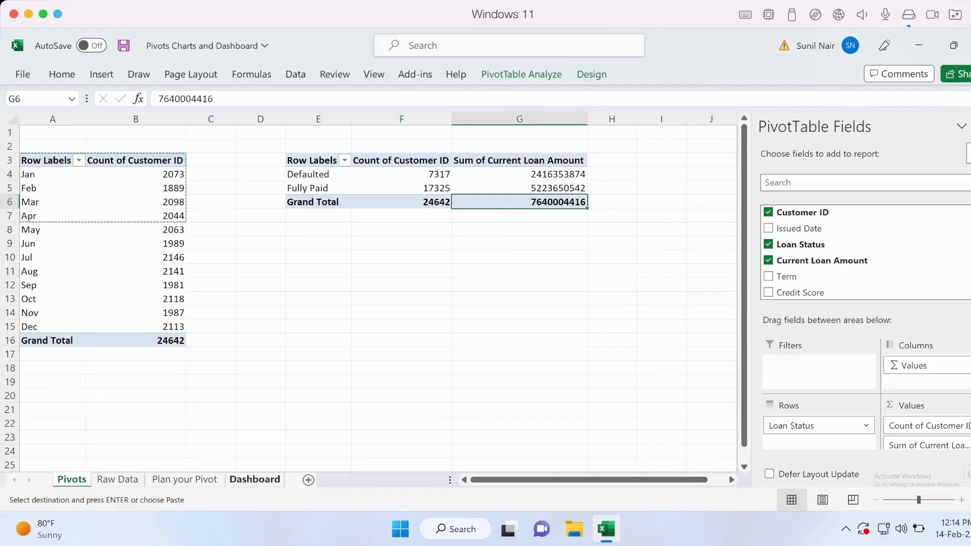
# Step: Link the Total Disbursements value in cell F8 of the Dashboard sheet to the loan status pivot table's grand total of Current Loan Amount
pyautogui.hotkey('ctrl', 'c')
pyautogui.click(254, 479)
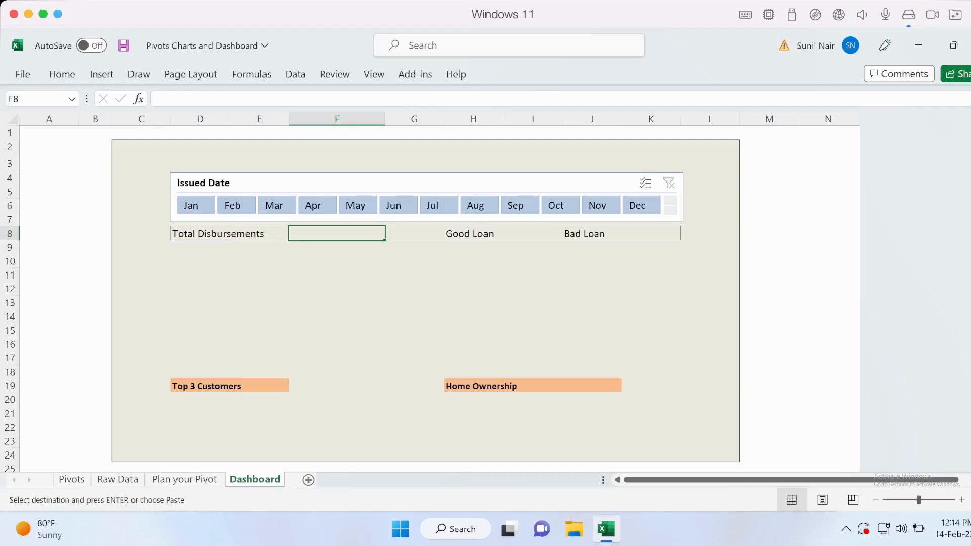
pyautogui.write('=')
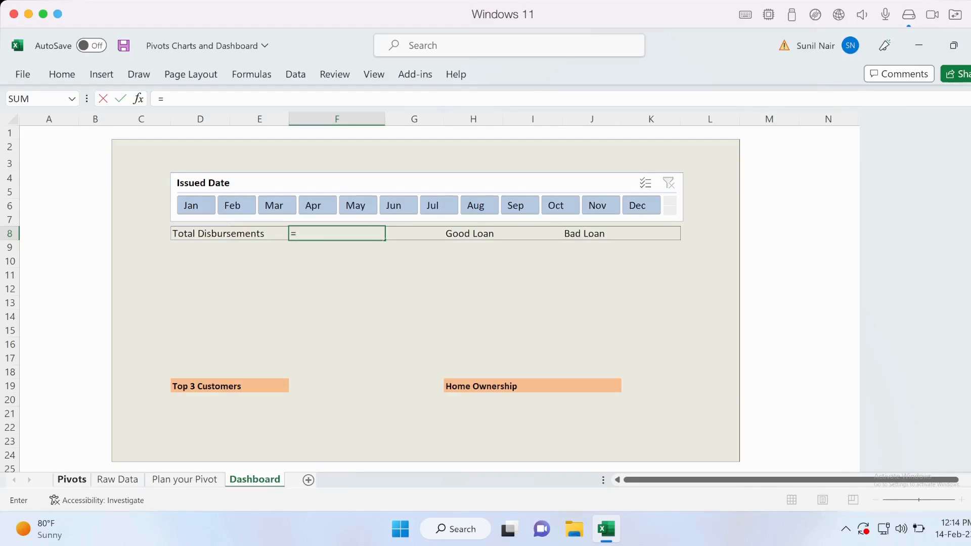
pyautogui.click(72, 479)
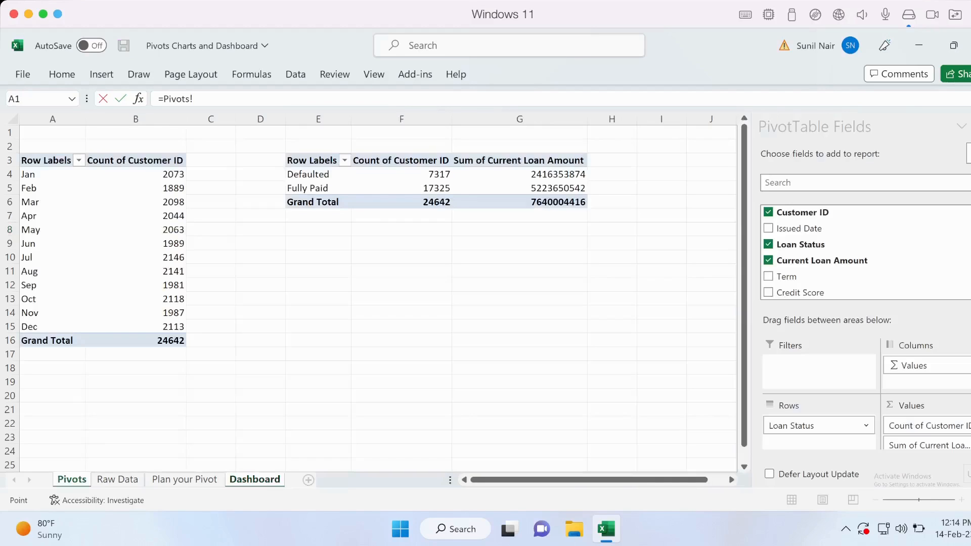
pyautogui.click(531, 203)
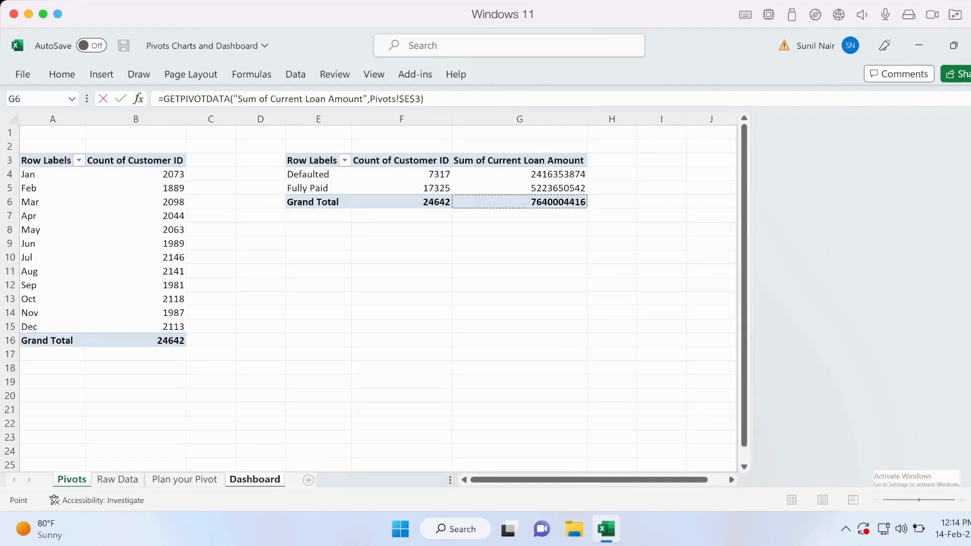
pyautogui.press('Return')
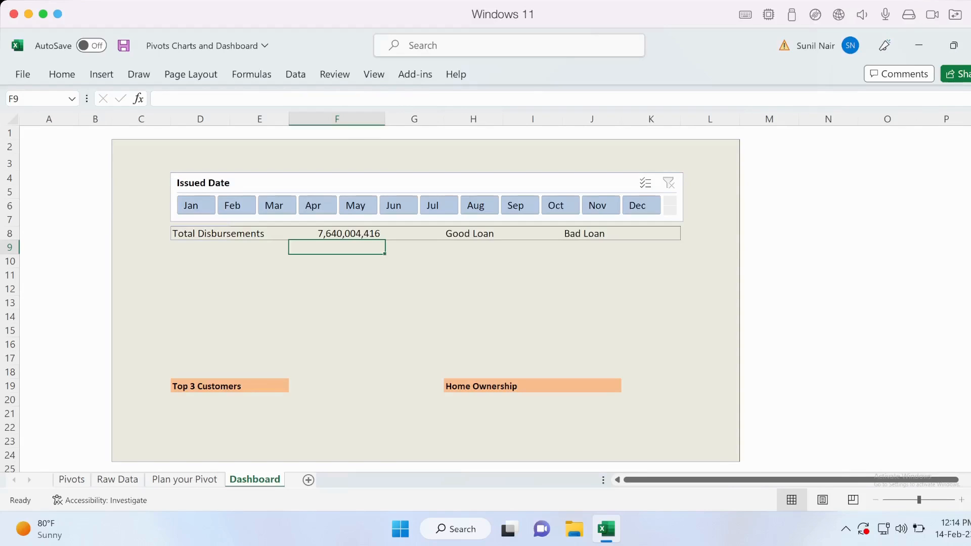
# Step: Filter the Issued Date slicer to Jan through Mar and check the Defaulted and Fully Paid loan amounts on the Pivots sheet
pyautogui.click(337, 234)
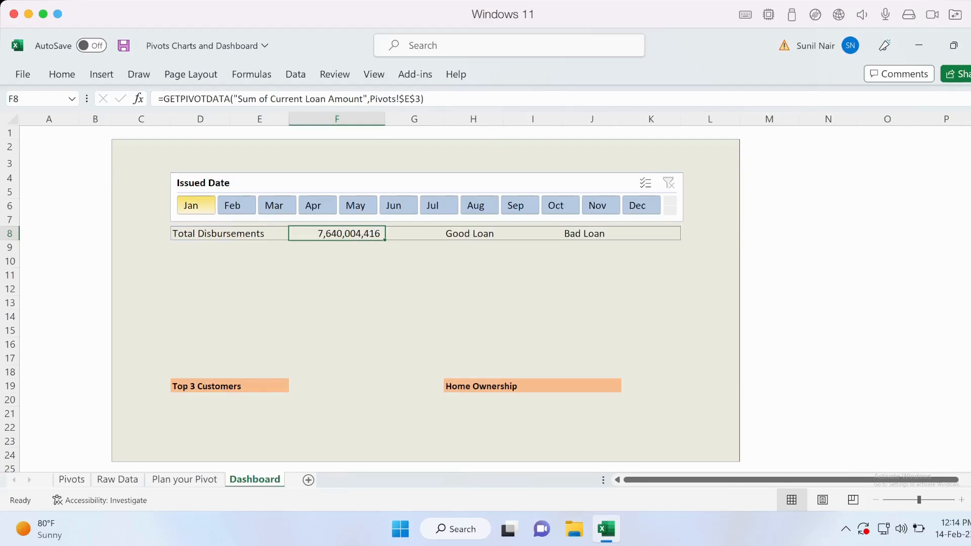
pyautogui.moveTo(196, 205); pyautogui.dragTo(276, 206)
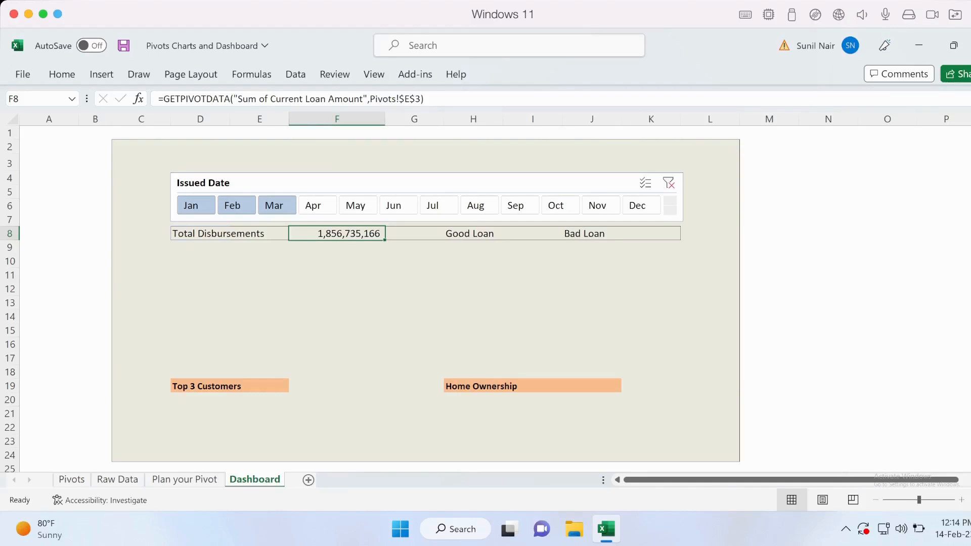
pyautogui.click(72, 480)
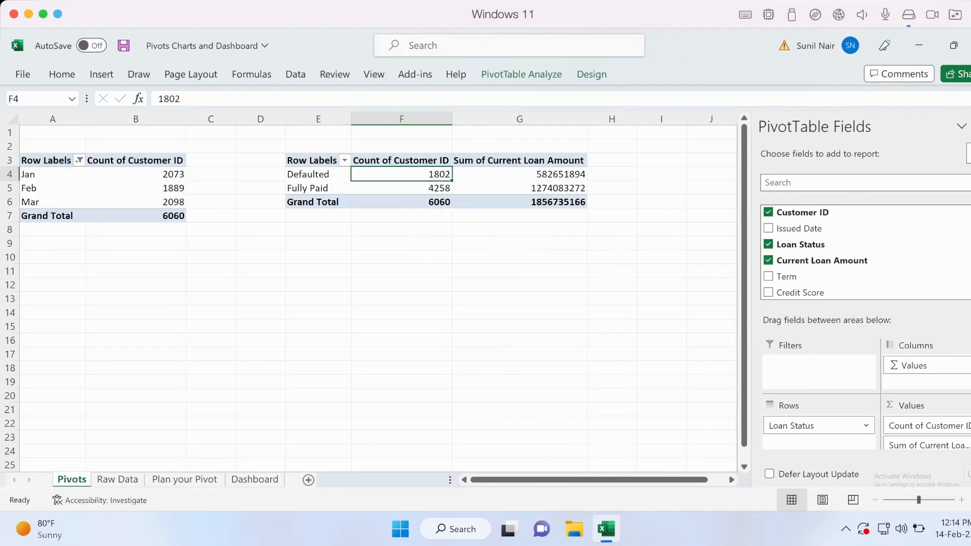
pyautogui.click(520, 174)
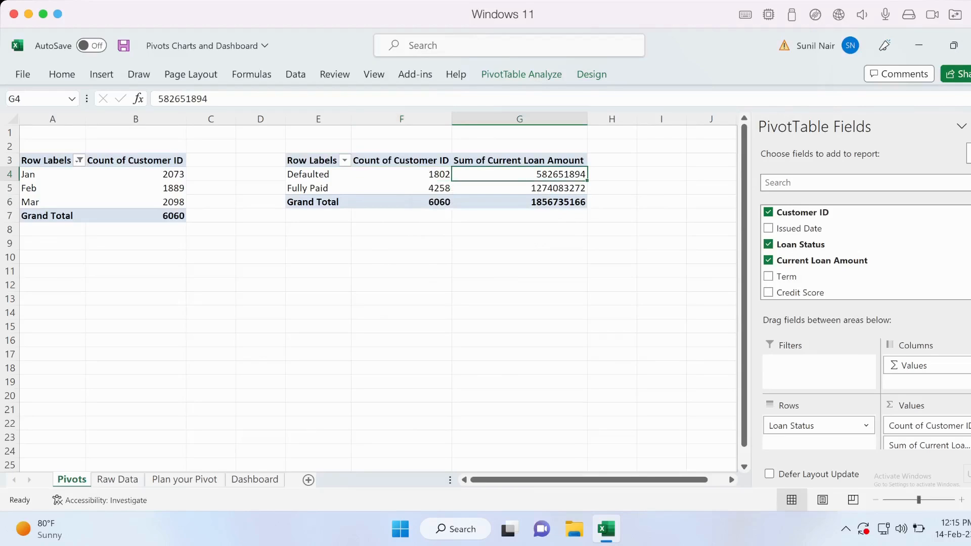
pyautogui.click(519, 187)
pyautogui.click(519, 174)
# Step: Add a second Customer ID count to the loan status pivot table and show its values as % of Grand Total
pyautogui.click(402, 174)
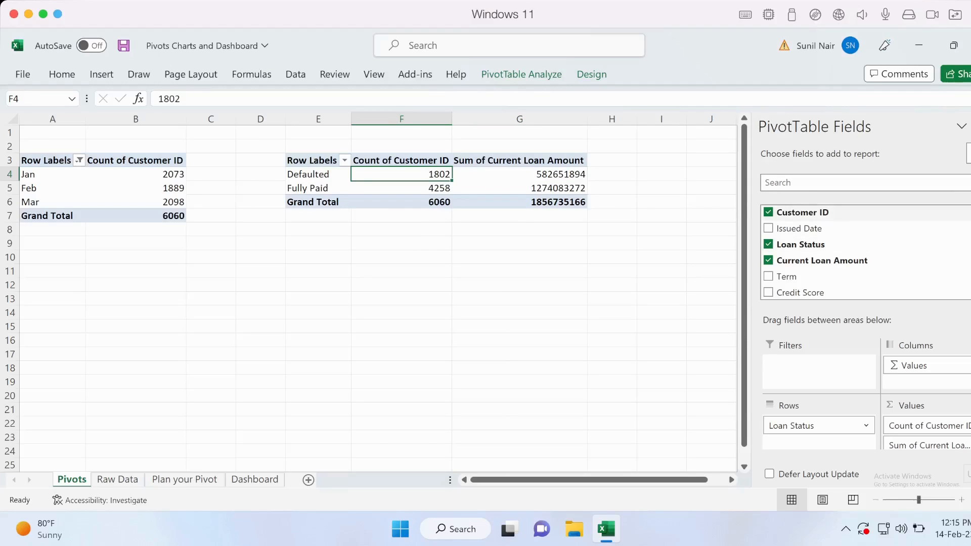
pyautogui.moveTo(809, 212); pyautogui.dragTo(934, 428)
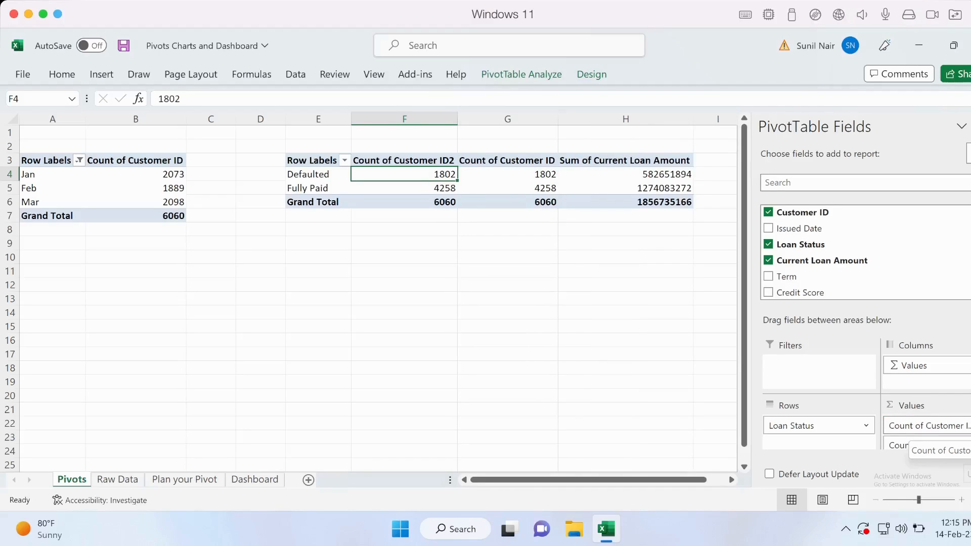
pyautogui.click(925, 425)
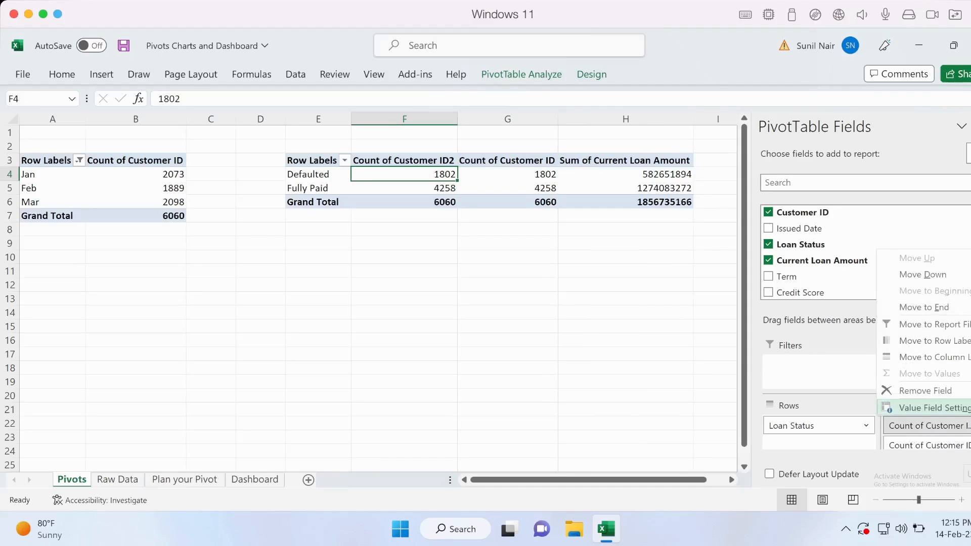
pyautogui.click(925, 408)
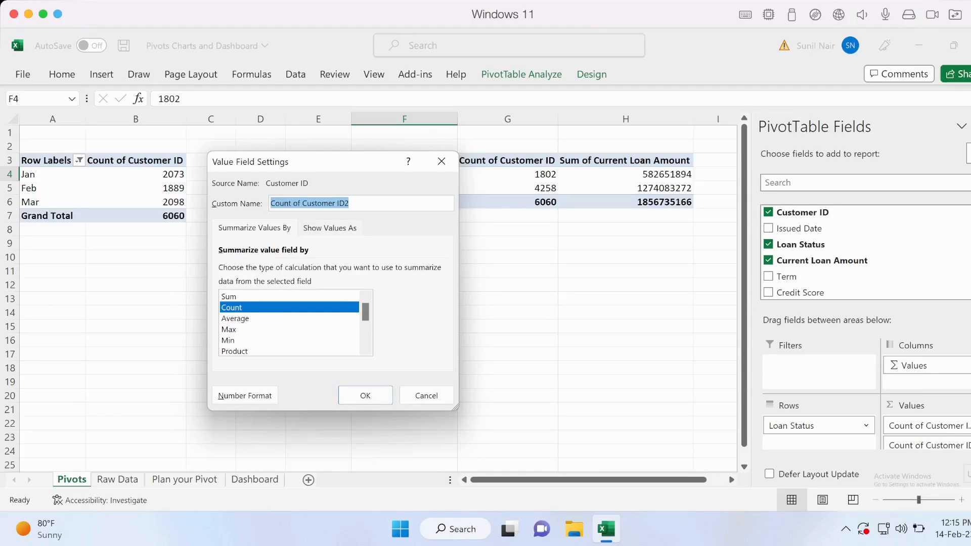
pyautogui.click(330, 228)
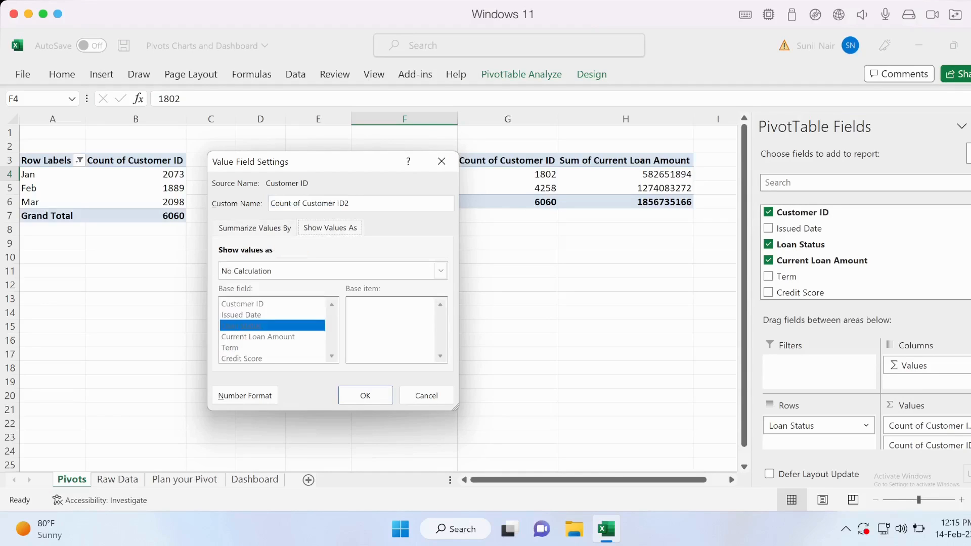
pyautogui.click(441, 271)
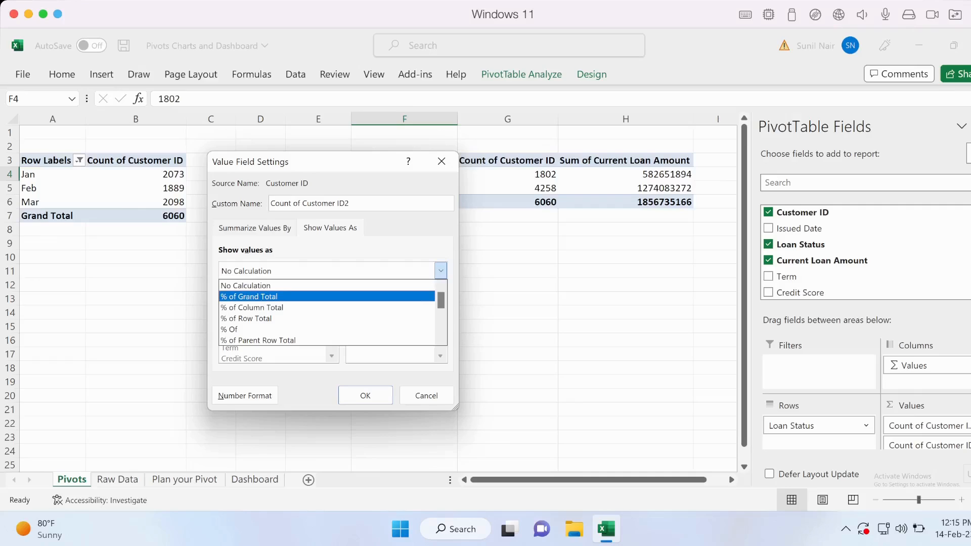
pyautogui.click(251, 296)
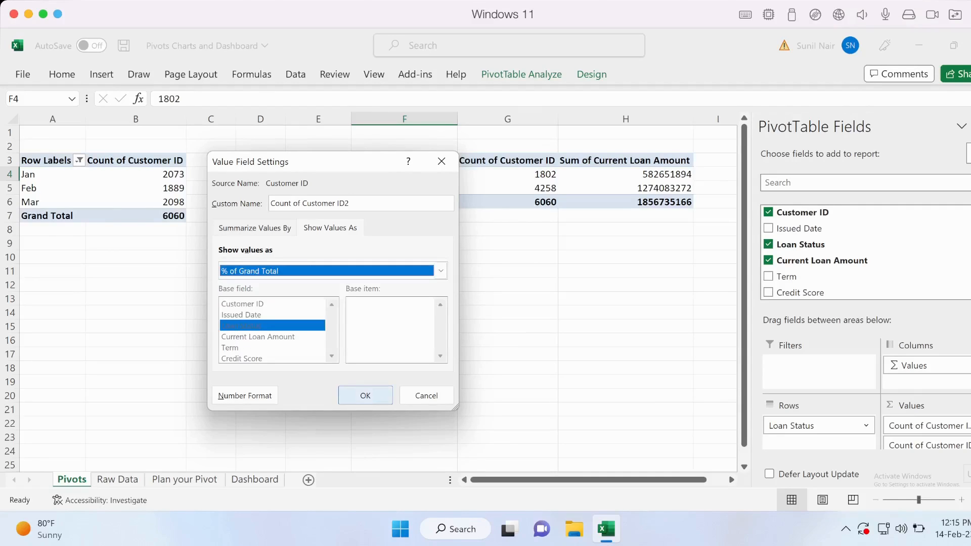
pyautogui.click(365, 395)
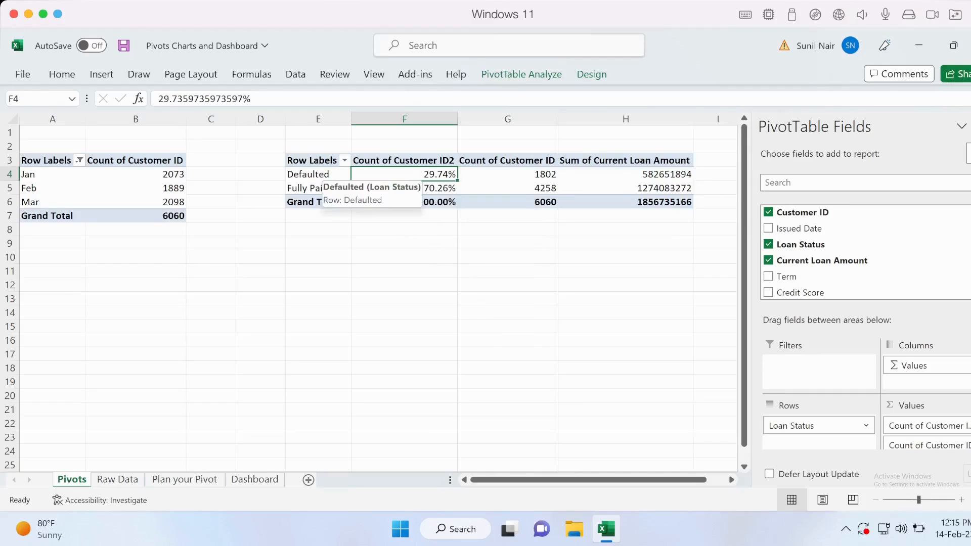
# Step: Link the Good Loan value in cell I8 of the Dashboard sheet to the Fully Paid percentage in the loan status pivot table
pyautogui.click(400, 188)
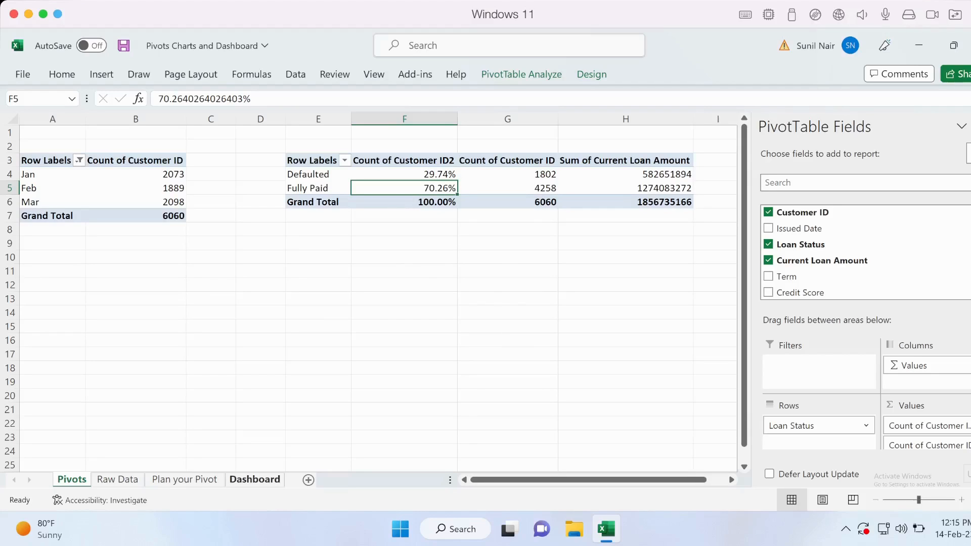
pyautogui.click(254, 480)
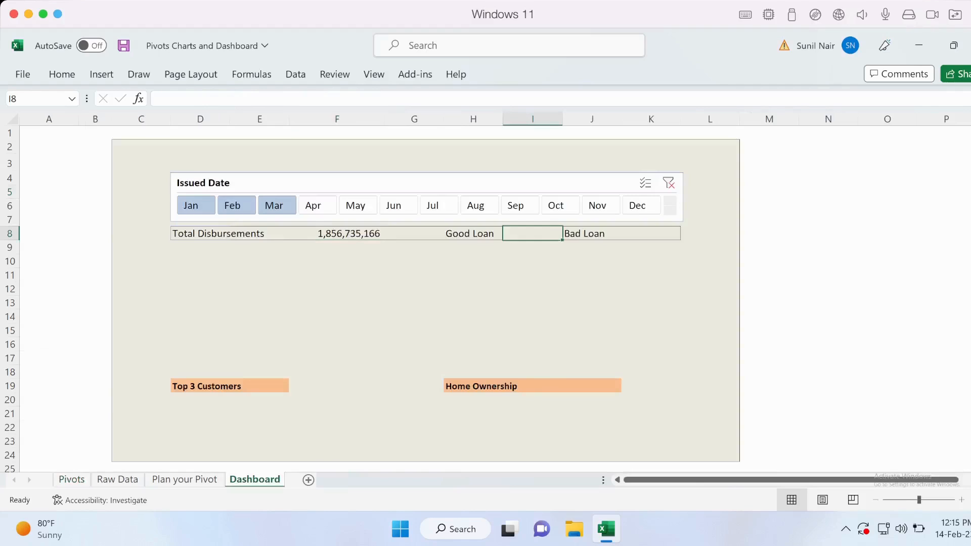
pyautogui.write('=')
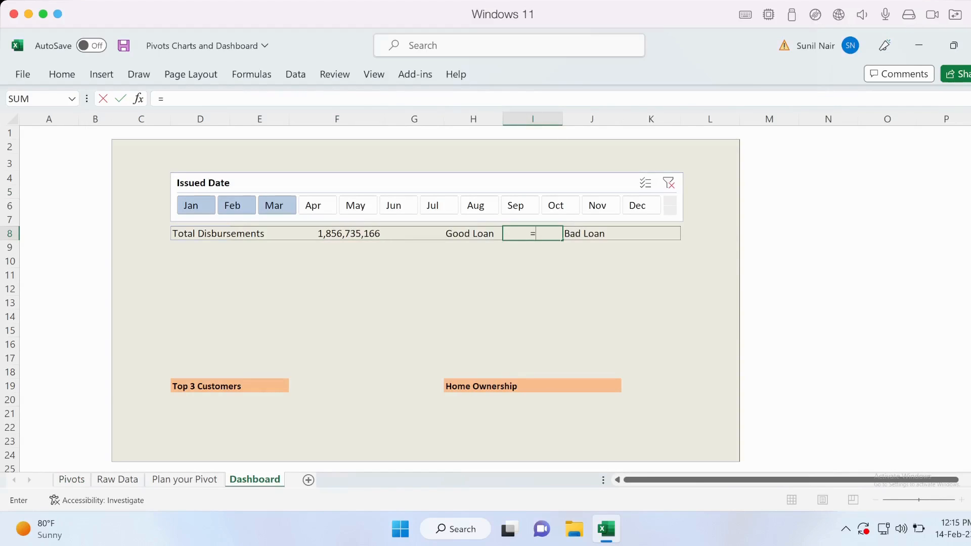
pyautogui.click(71, 479)
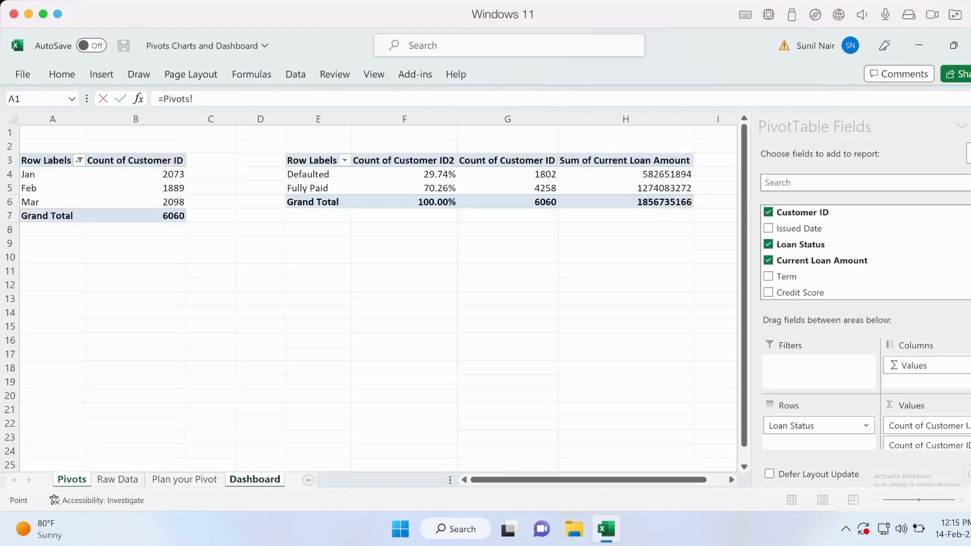
pyautogui.click(405, 188)
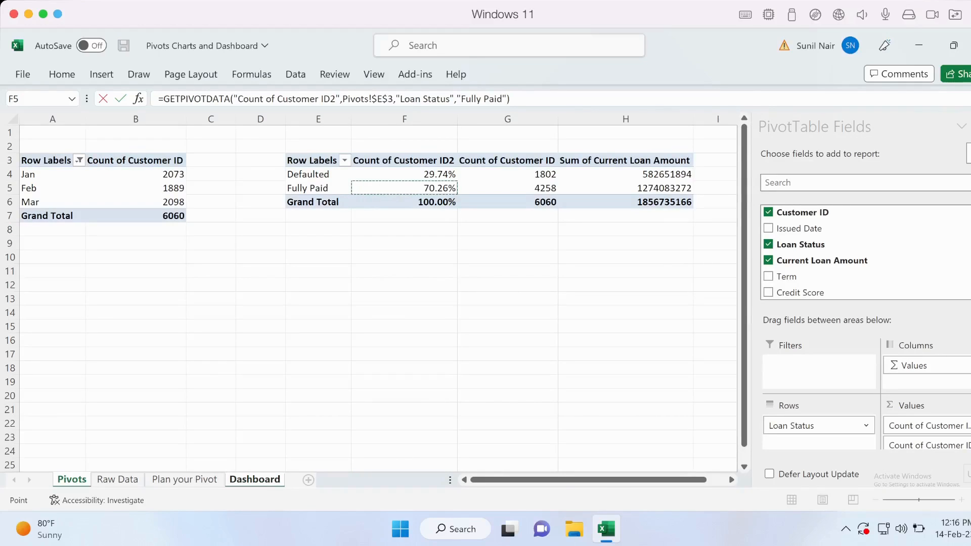
pyautogui.press('Return')
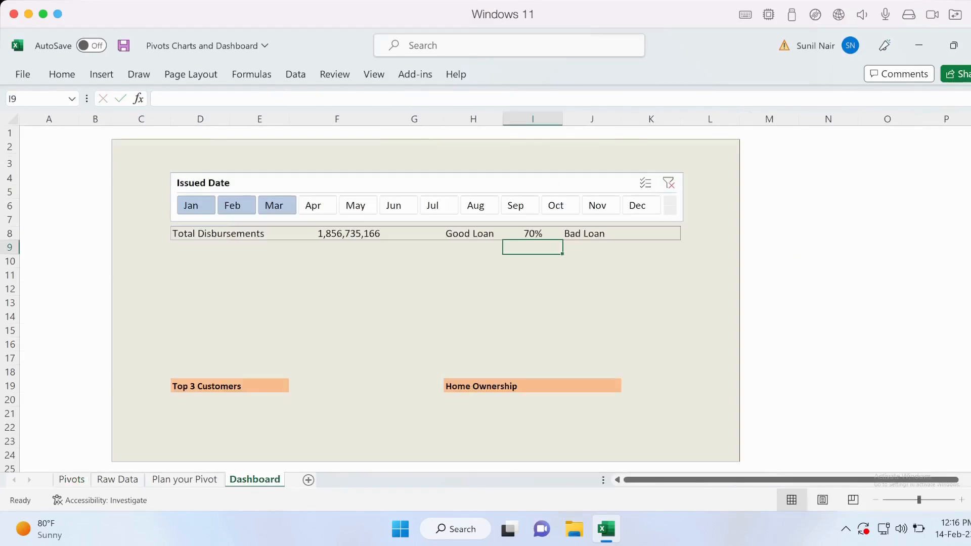
# Step: Link the Bad Loan value in cell K8 of the Dashboard sheet to the Defaulted percentage in the loan status pivot table
pyautogui.click(651, 233)
pyautogui.write('=')
pyautogui.click(72, 480)
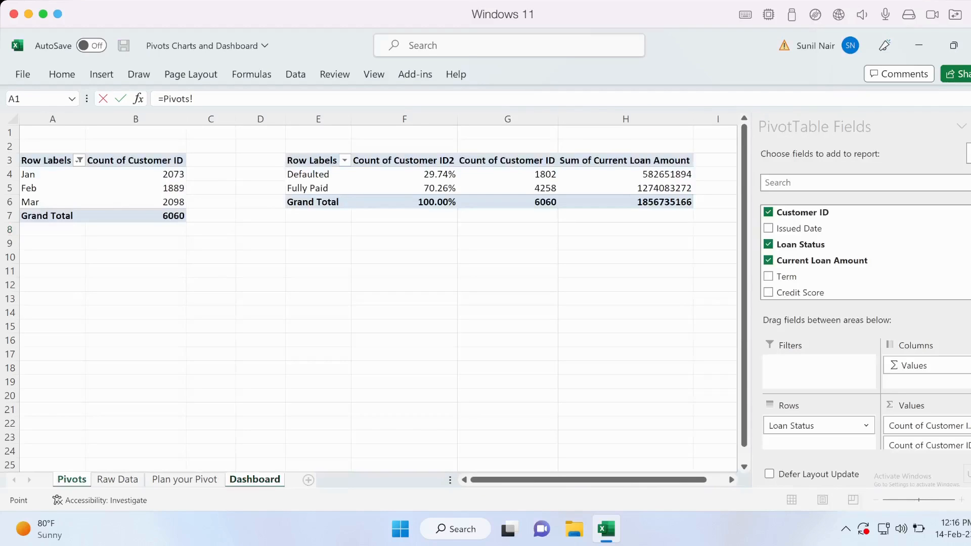
pyautogui.click(405, 175)
pyautogui.press('Return')
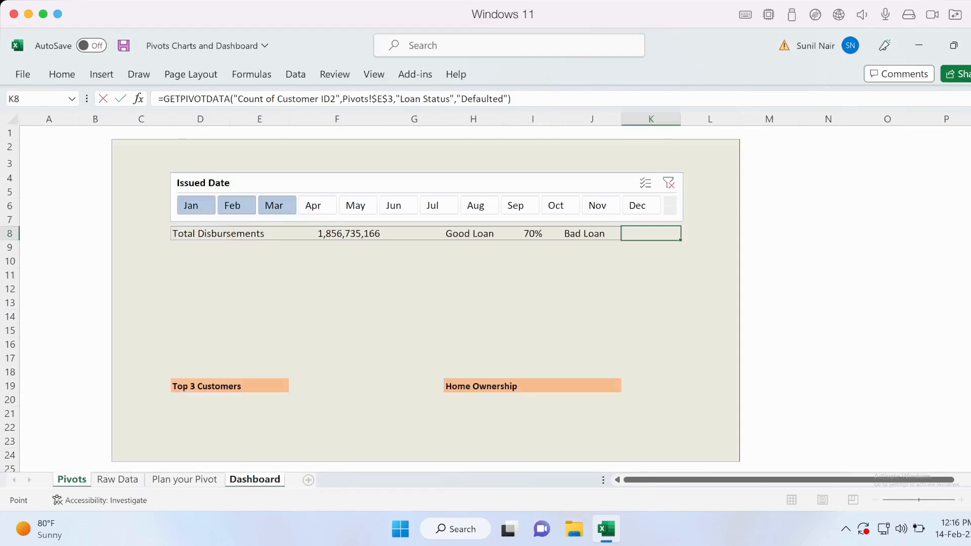
# Step: Filter the Issued Date slicer to Jan through Sep and inspect the Good Loan and Total Disbursements formulas
pyautogui.click(197, 205)
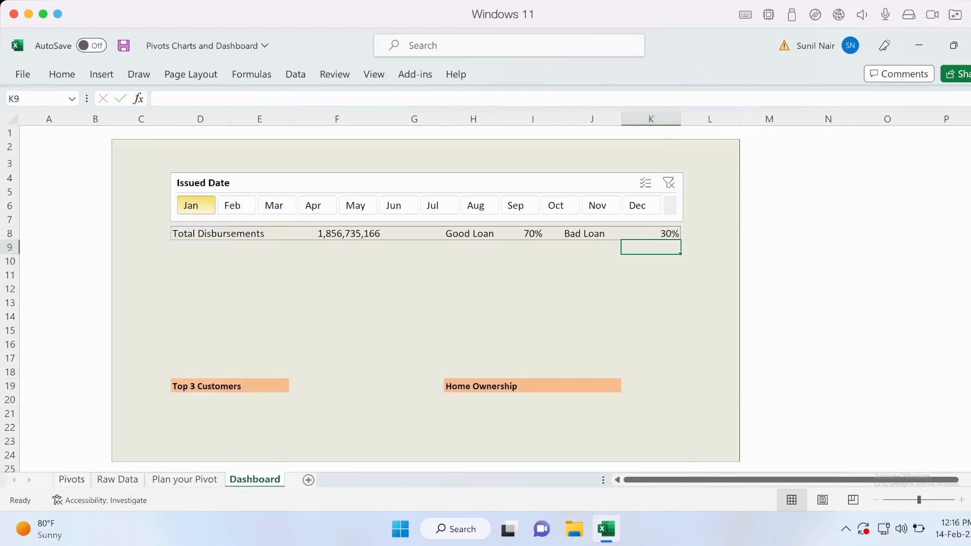
pyautogui.moveTo(196, 206); pyautogui.dragTo(519, 206)
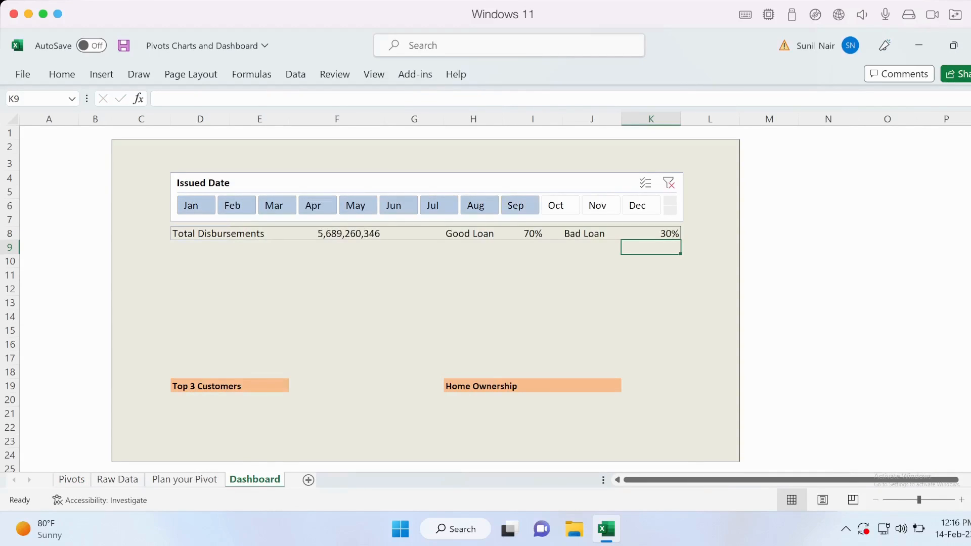
pyautogui.click(533, 234)
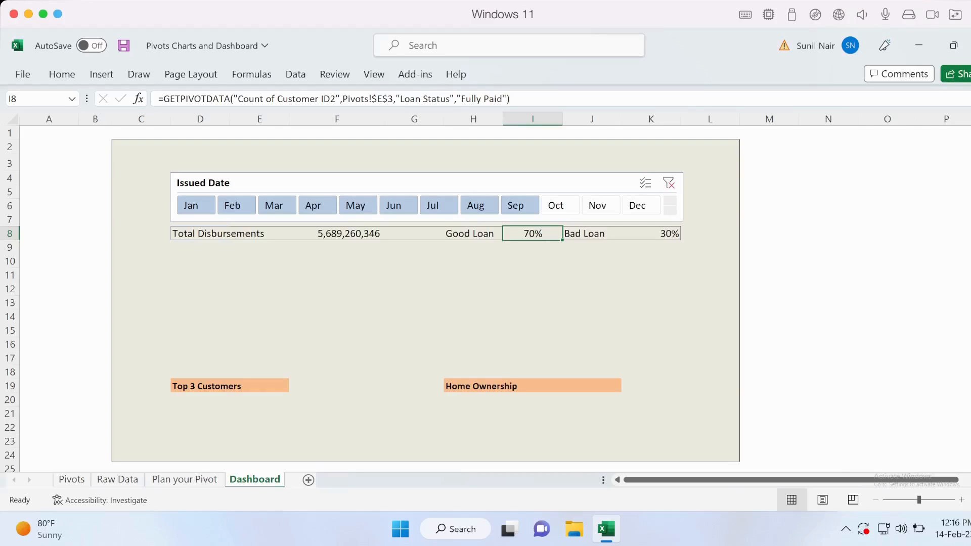
pyautogui.click(336, 234)
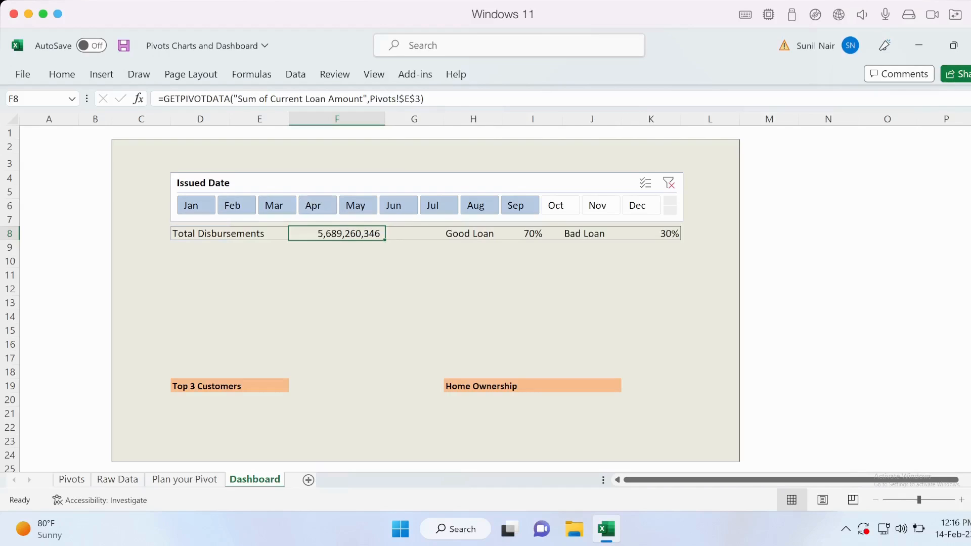
# Step: Review which pivot tables the Issued Date slicer is connected to in its report connections, leaving them as they are
pyautogui.rightClick(264, 205)
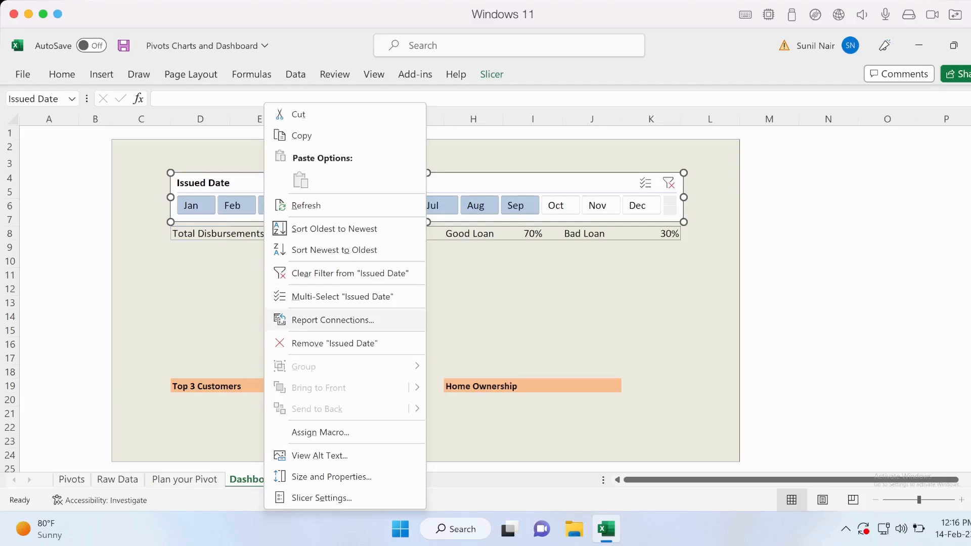
pyautogui.click(332, 319)
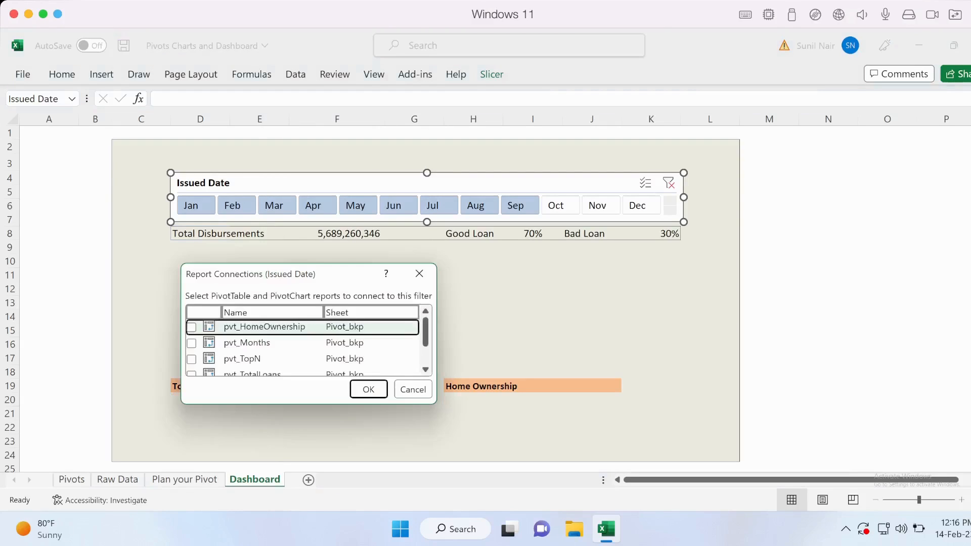
pyautogui.moveTo(302, 277); pyautogui.dragTo(333, 270)
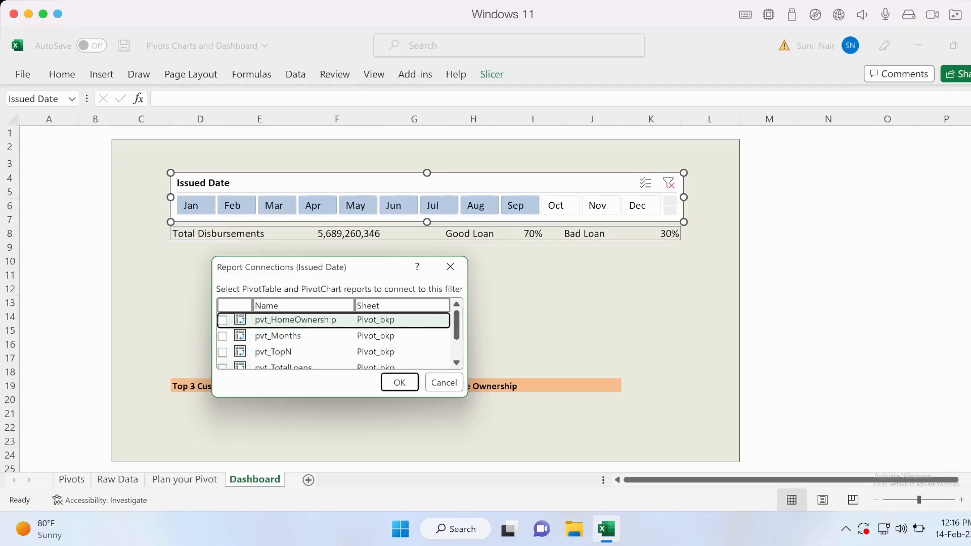
pyautogui.scroll(-1, 333, 339)
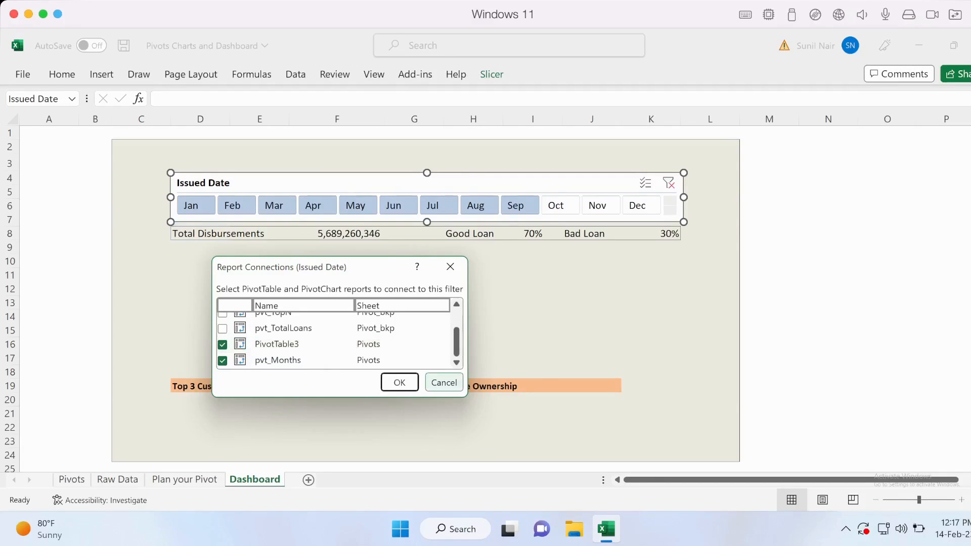
pyautogui.click(444, 383)
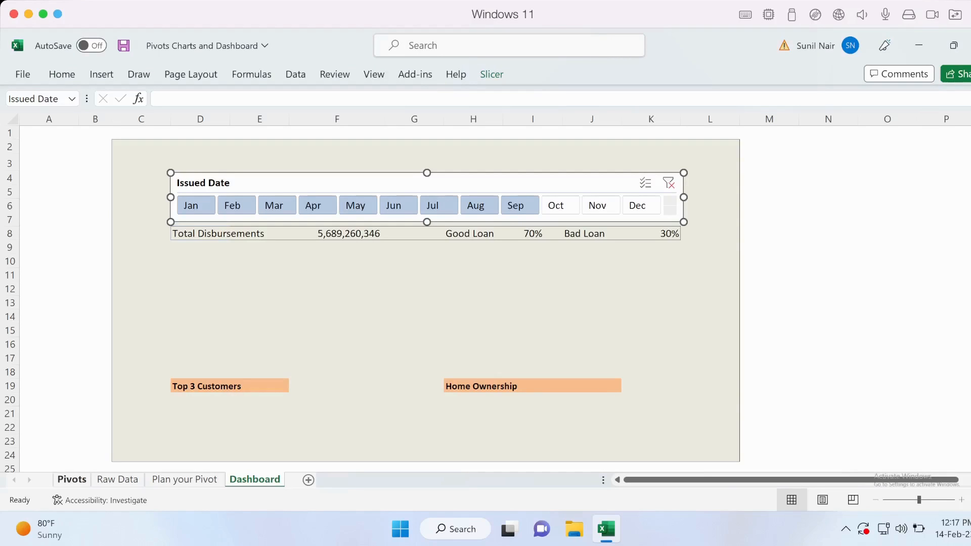
# Step: Rename the loan status pivot table on the Pivots sheet to pvt_LoanStatus
pyautogui.click(72, 480)
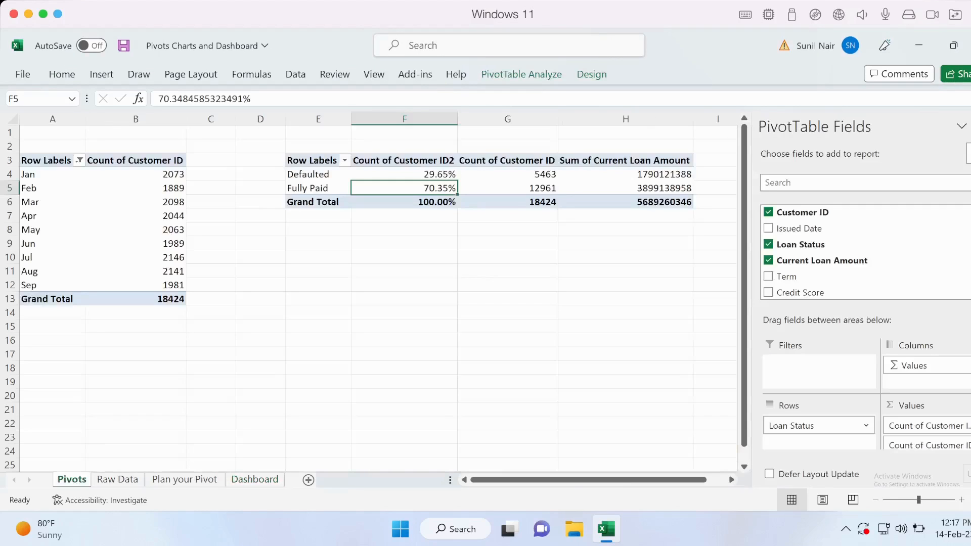
pyautogui.click(522, 74)
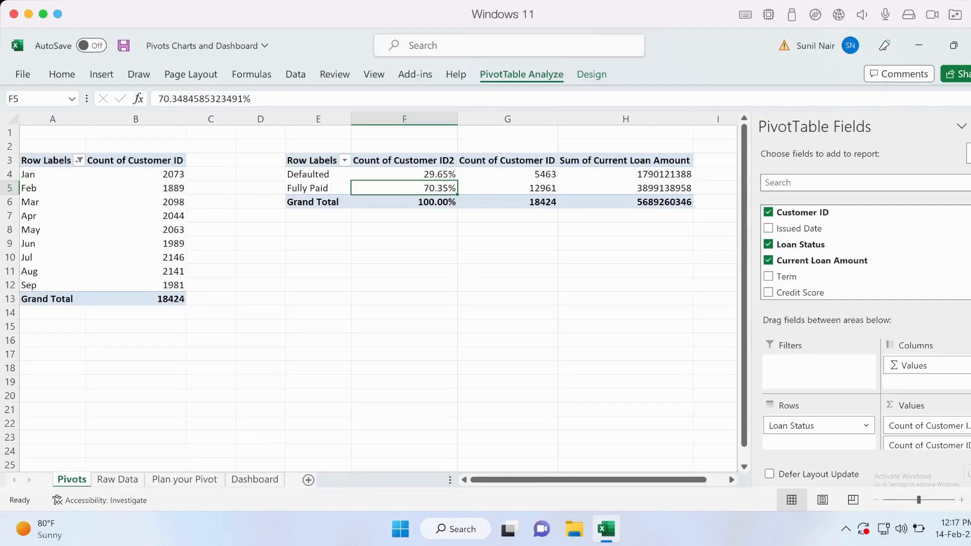
pyautogui.click(31, 120)
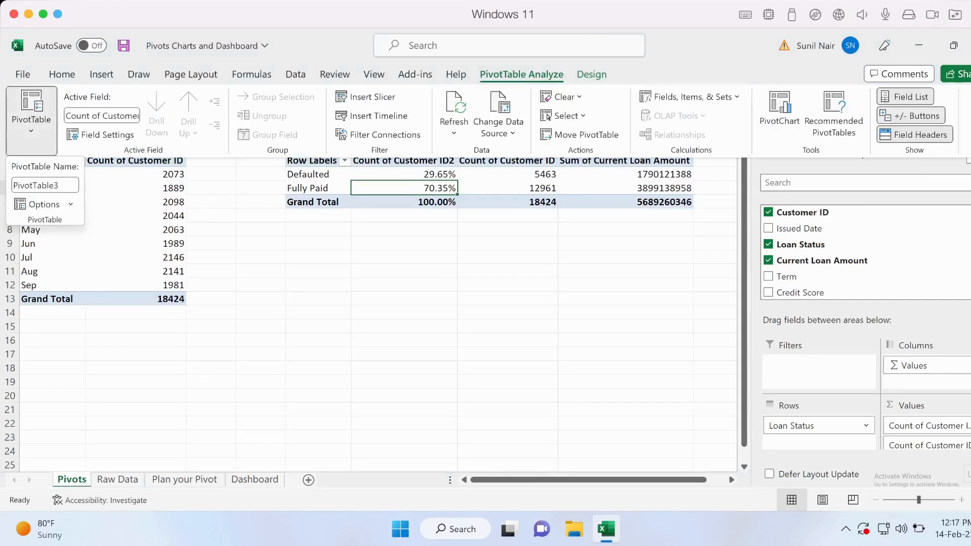
pyautogui.click(45, 186)
pyautogui.write('pvt')
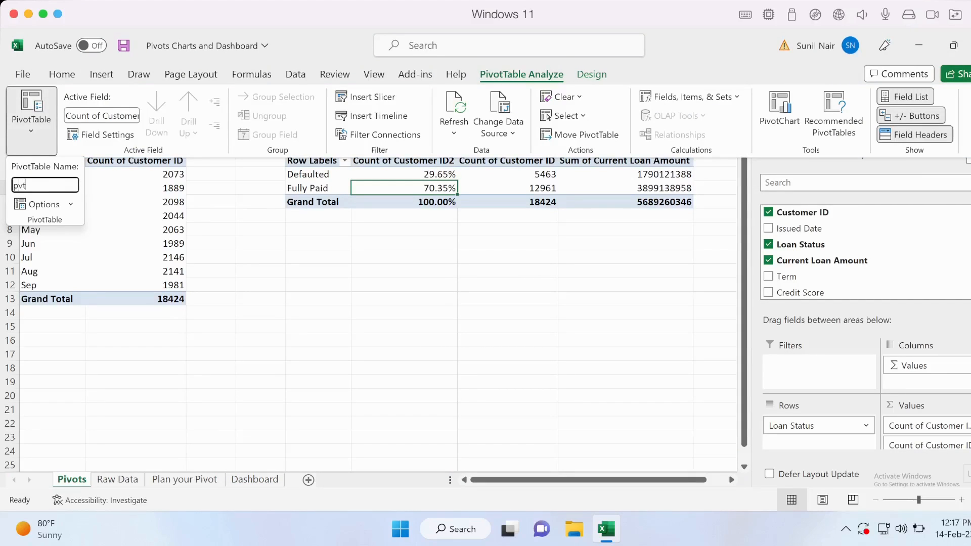
pyautogui.write('_LoanStatus')
pyautogui.press('Return')
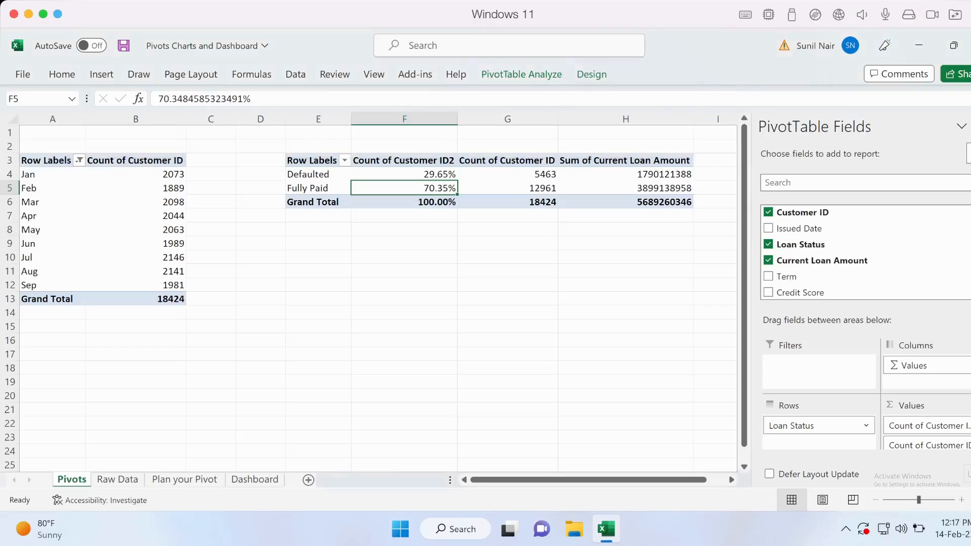
pyautogui.click(381, 173)
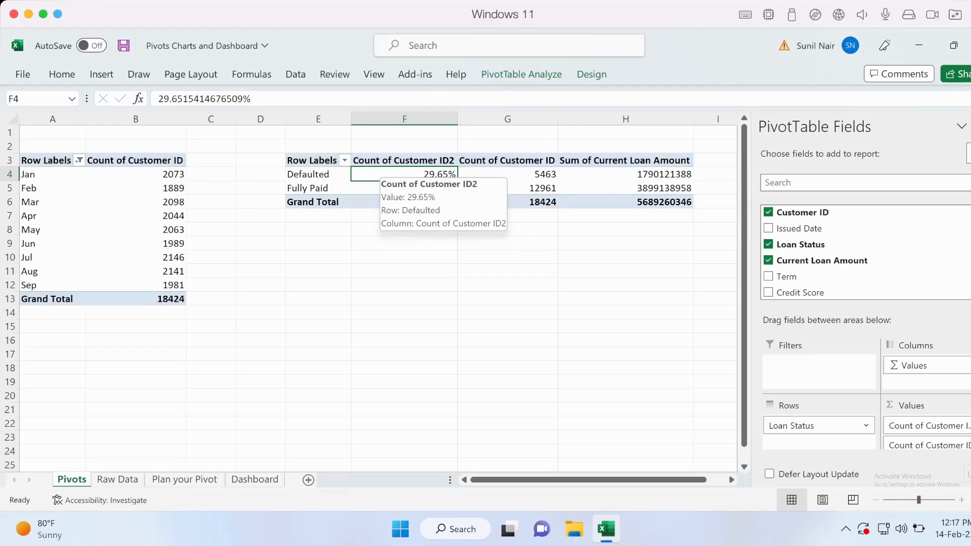